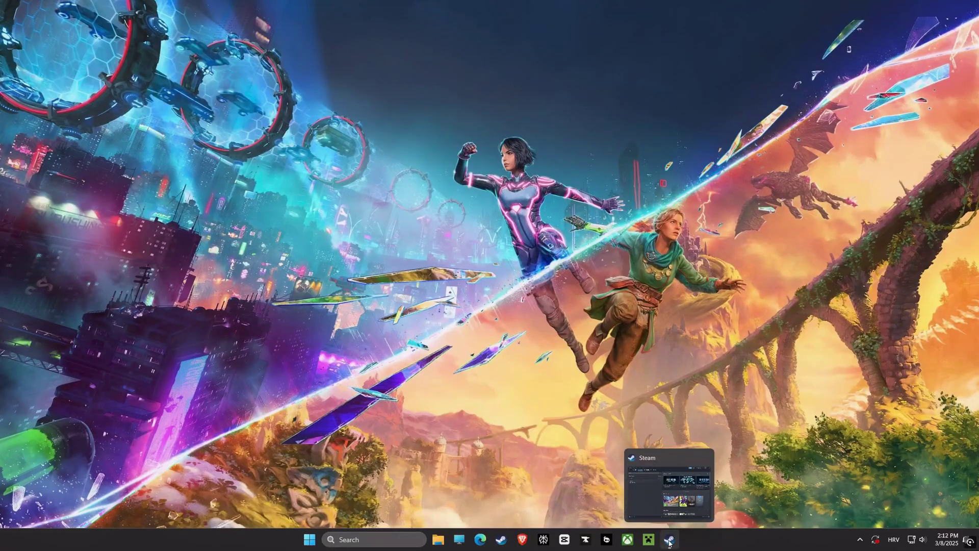
# Open Split Fiction's install folder from the Steam library via Manage > Browse local files
pyautogui.click(670, 542)
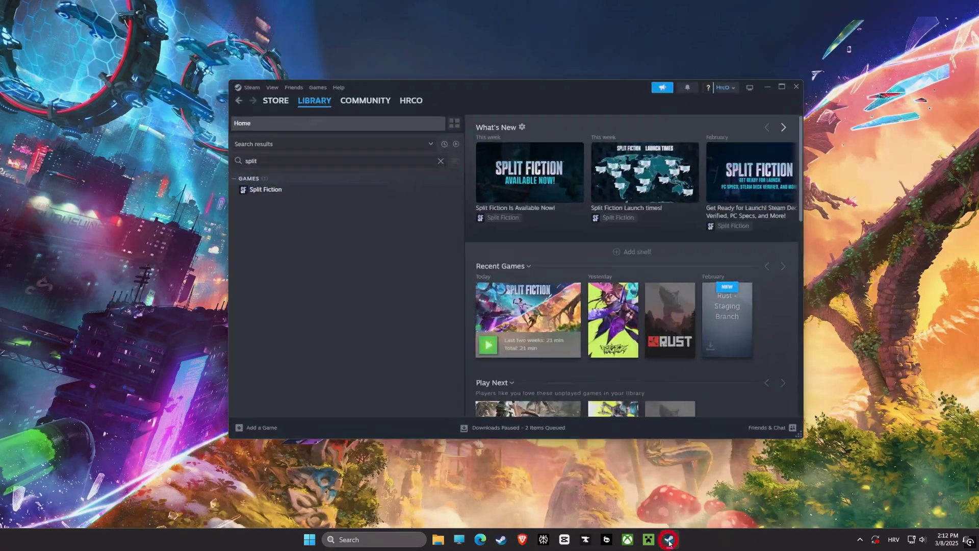
pyautogui.rightClick(237, 175)
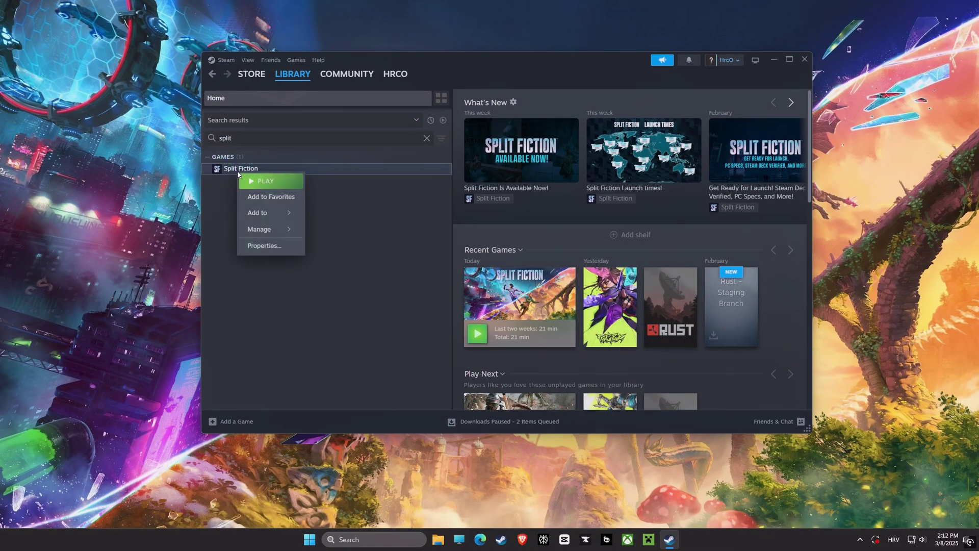
pyautogui.moveTo(274, 234)
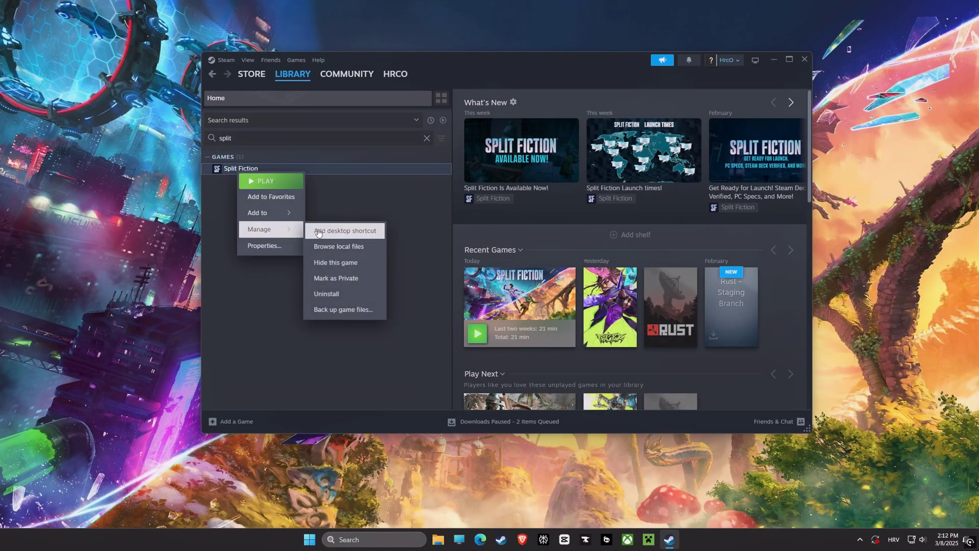
pyautogui.click(338, 246)
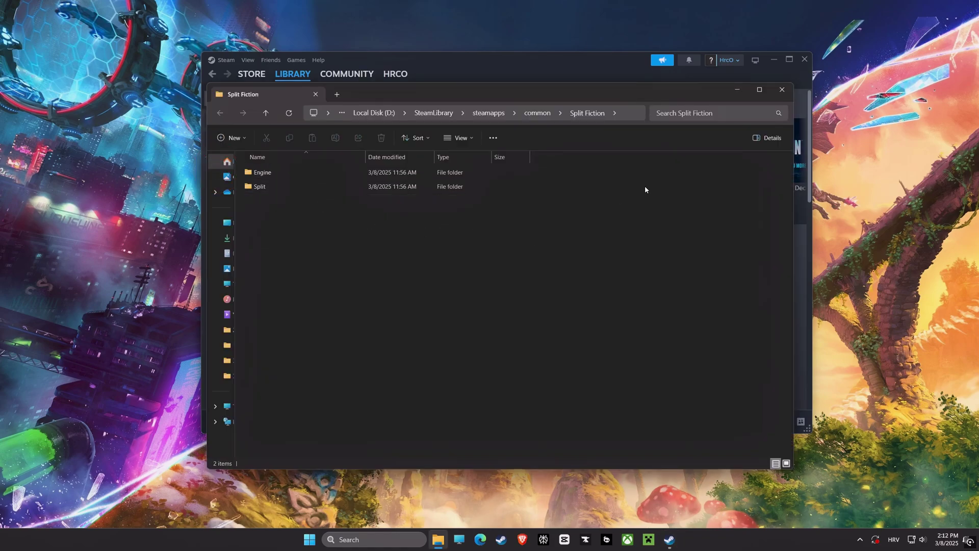
# Search the Split Fiction folder for '.exe' and select SplitFiction.exe in the results
pyautogui.click(686, 115)
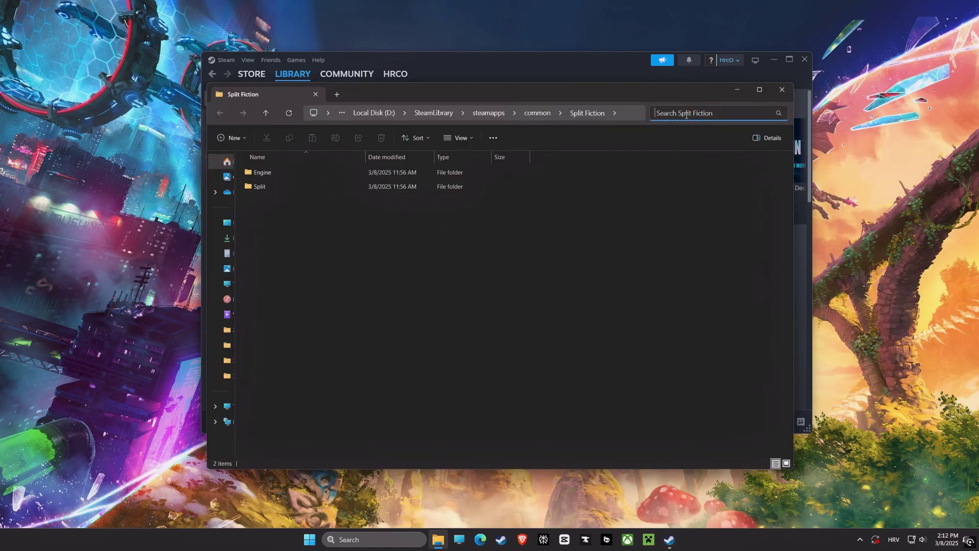
pyautogui.write('.exe')
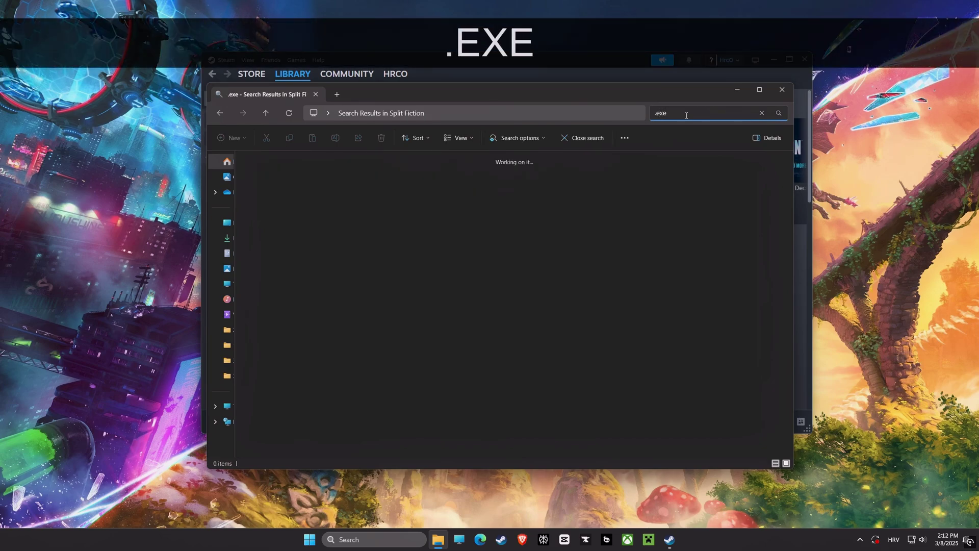
pyautogui.click(777, 113)
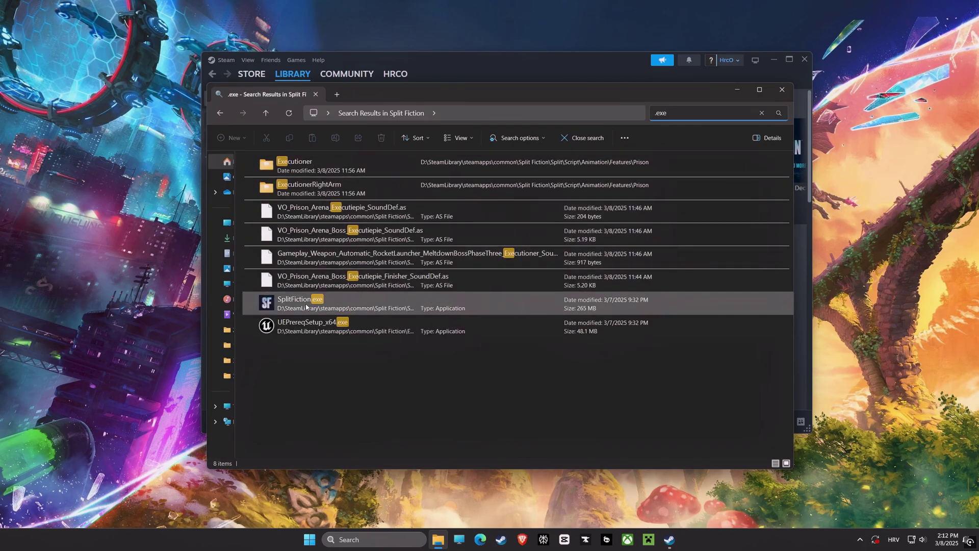
pyautogui.click(300, 305)
# In SplitFiction.exe's Compatibility properties, turn on the high DPI scaling override
pyautogui.rightClick(299, 306)
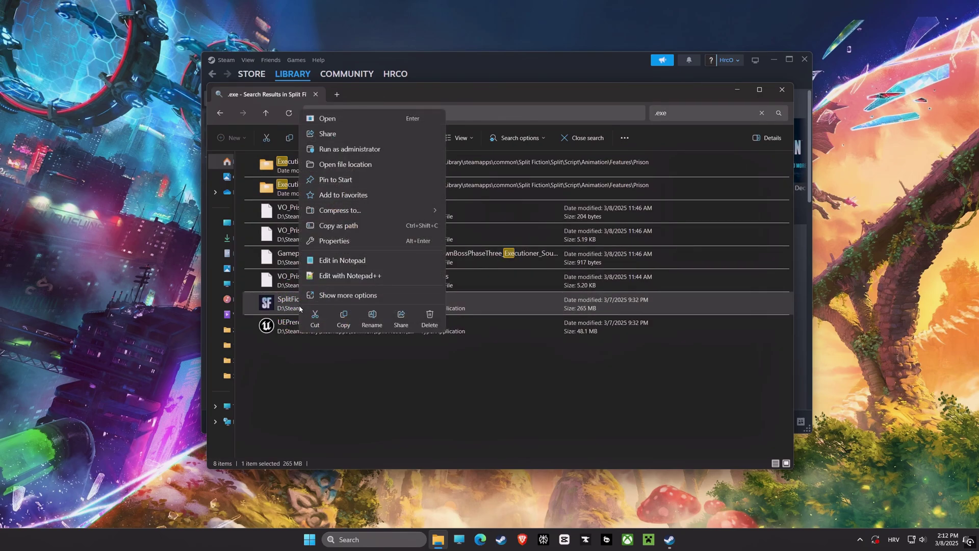
pyautogui.click(337, 241)
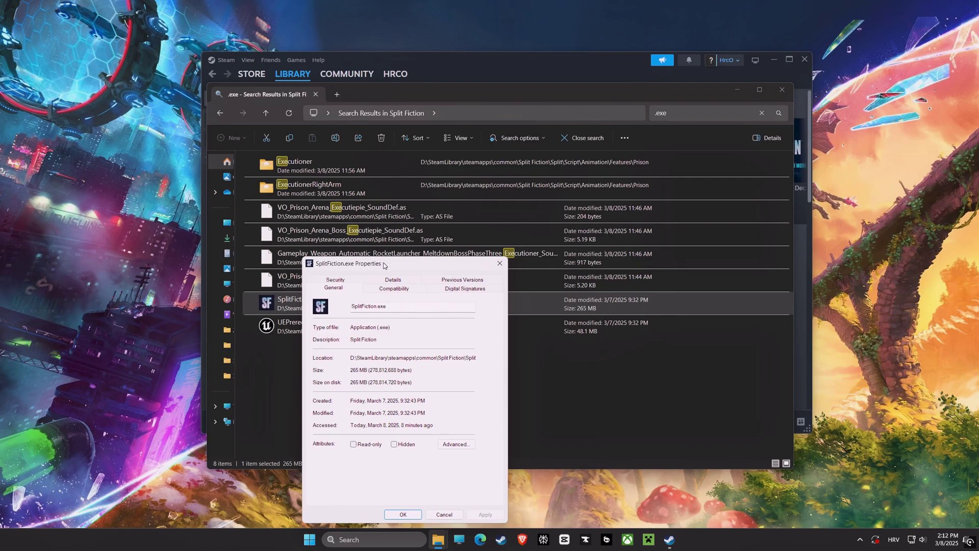
pyautogui.moveTo(385, 265); pyautogui.dragTo(547, 213)
pyautogui.click(553, 235)
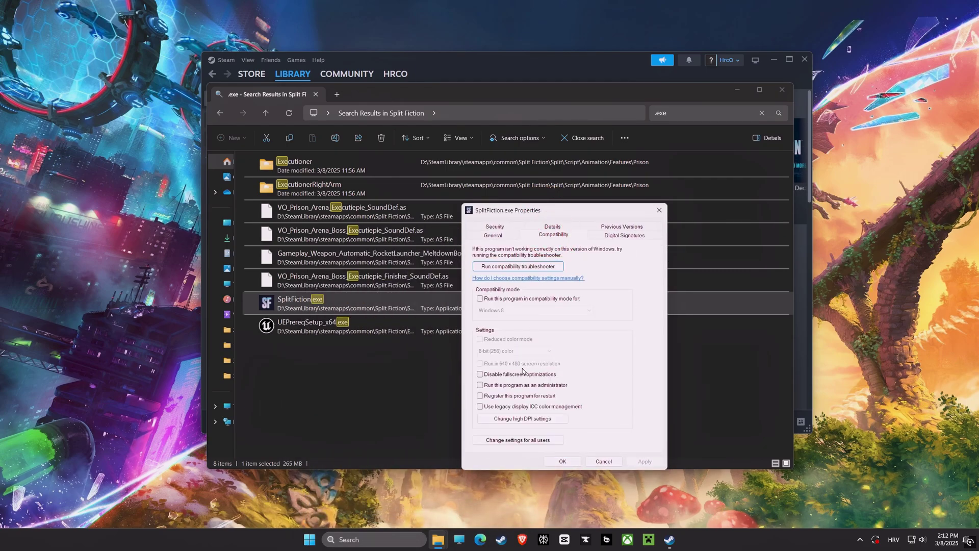
pyautogui.click(515, 417)
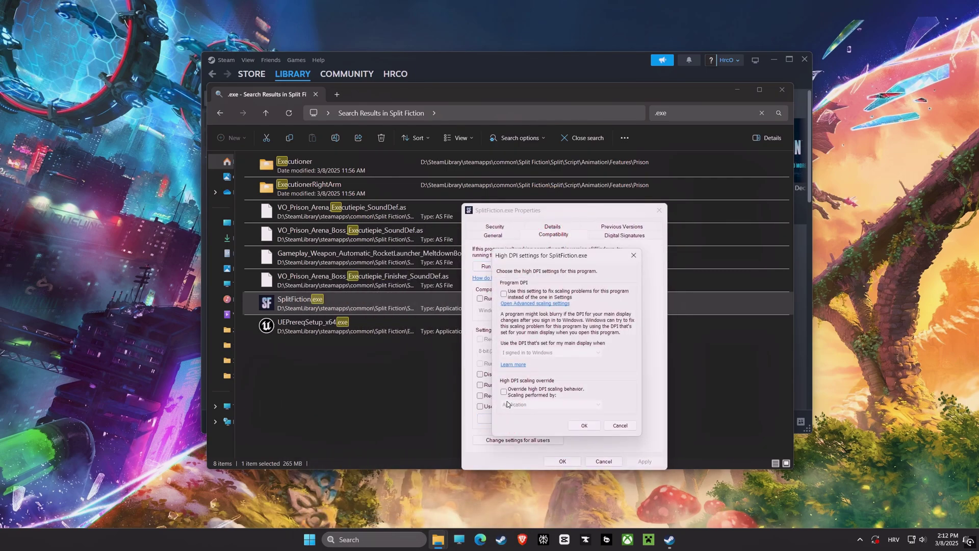
pyautogui.click(503, 391)
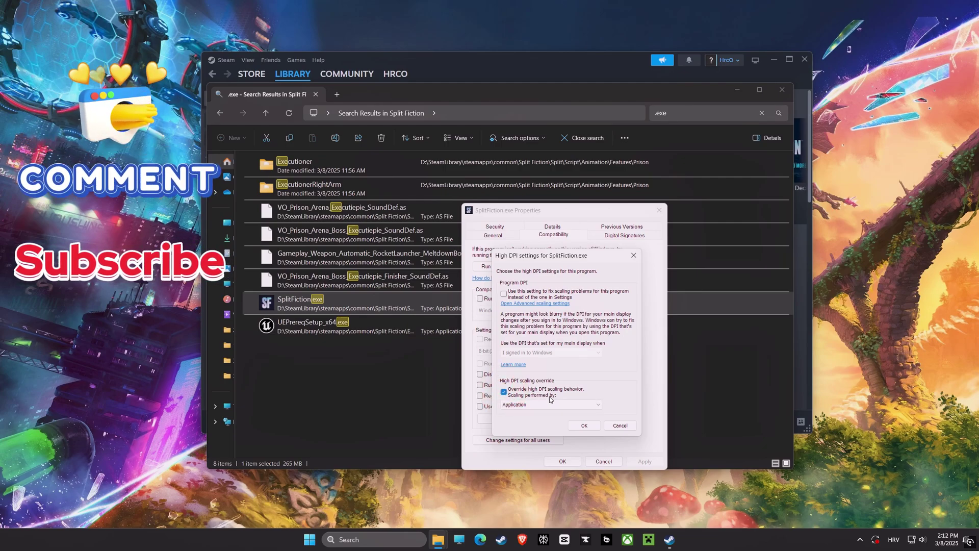
pyautogui.click(585, 426)
# For all users, disable fullscreen optimizations and set high DPI scaling to Application, then apply
pyautogui.click(517, 440)
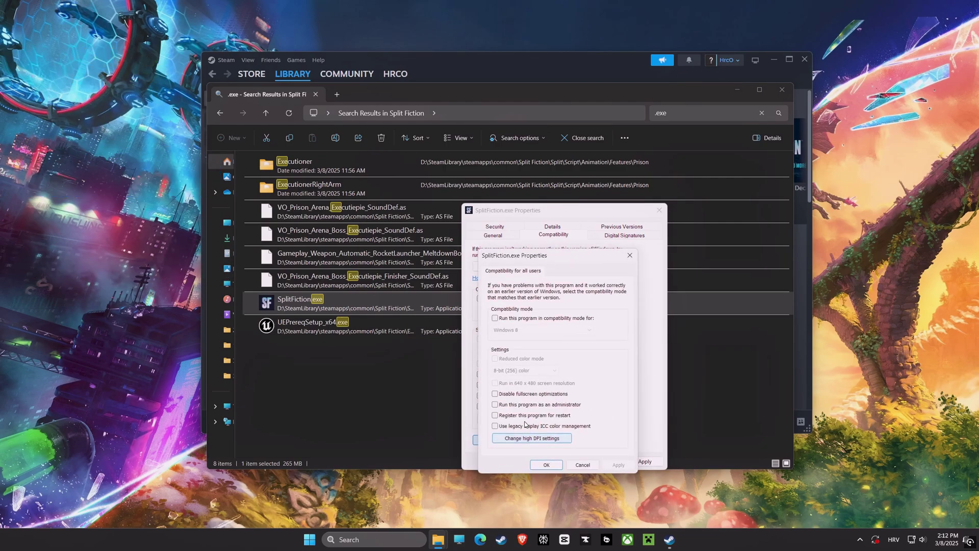
pyautogui.click(494, 394)
pyautogui.click(518, 439)
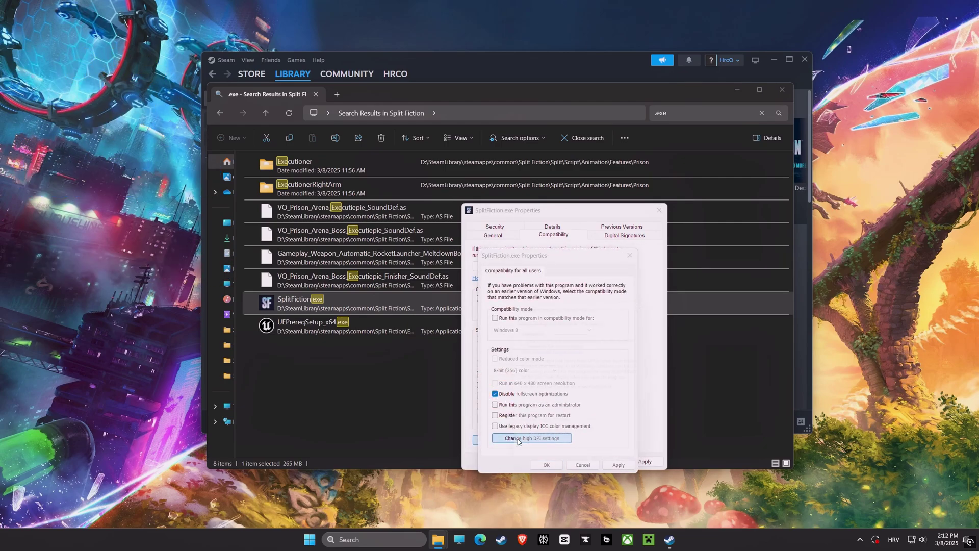
pyautogui.click(519, 437)
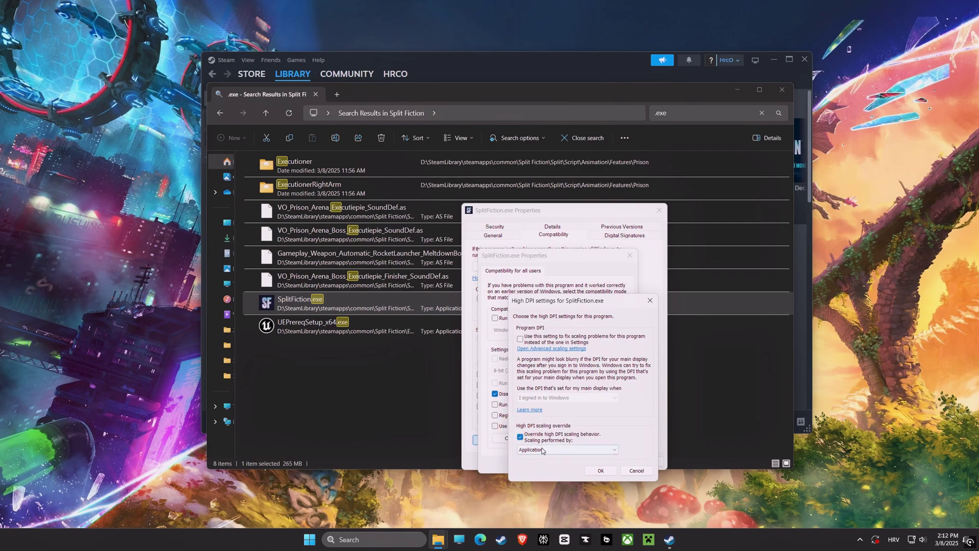
pyautogui.click(542, 450)
pyautogui.click(541, 458)
pyautogui.moveTo(577, 301); pyautogui.dragTo(712, 267)
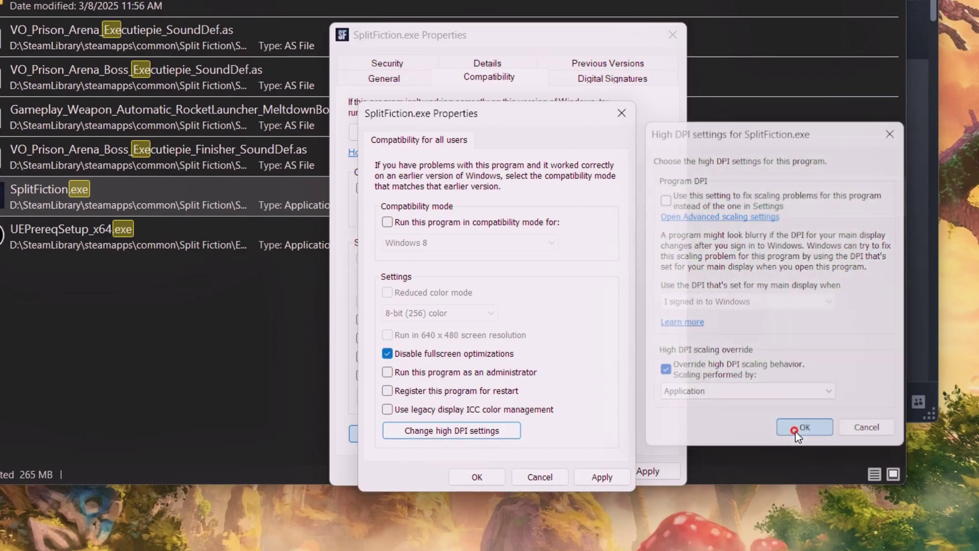
pyautogui.click(731, 439)
pyautogui.click(610, 473)
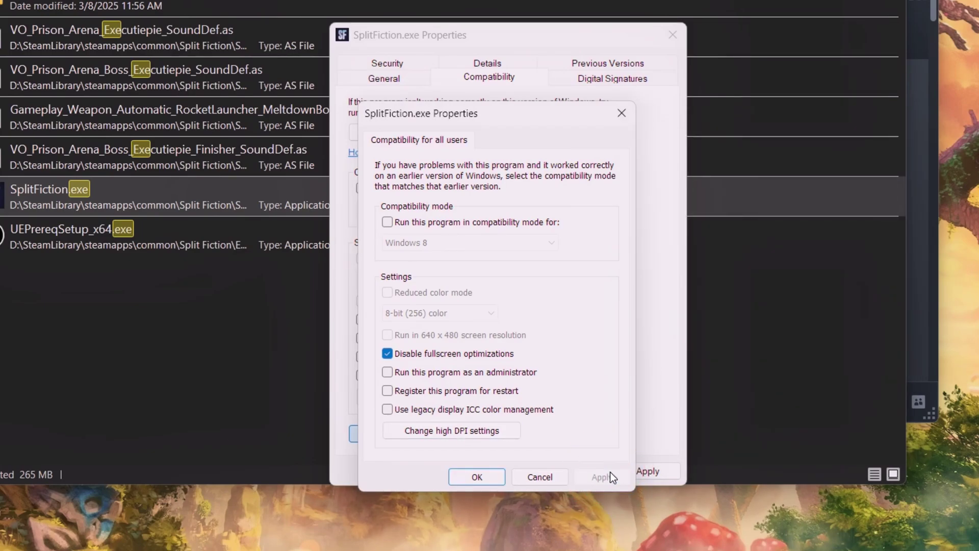
pyautogui.click(497, 478)
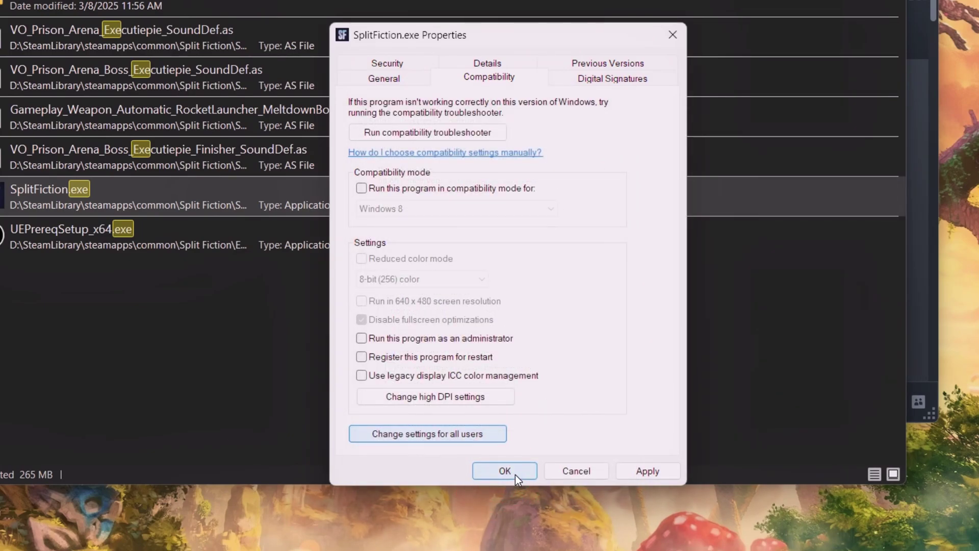
pyautogui.click(644, 474)
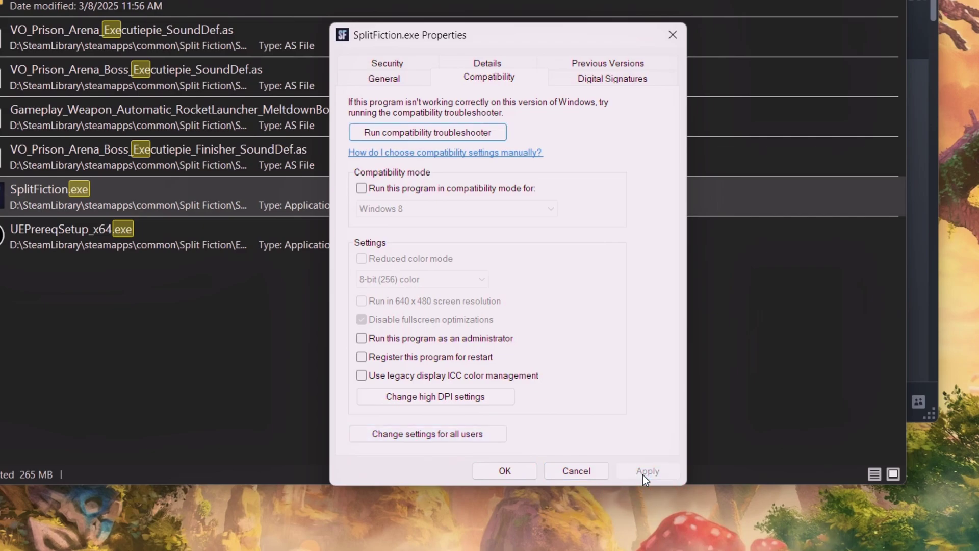
pyautogui.click(527, 471)
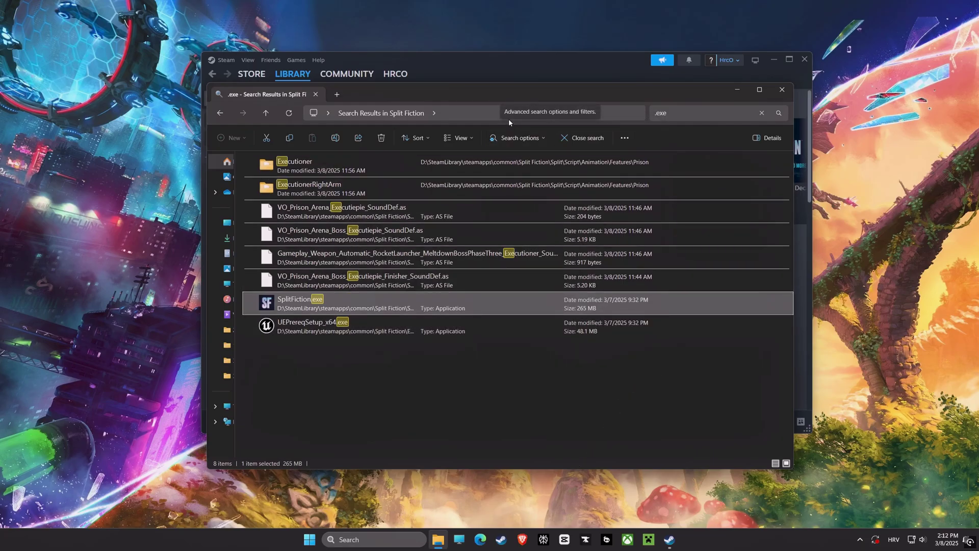
# Copy the search location path from the address bar and close File Explorer
pyautogui.click(488, 115)
pyautogui.hotkey('ctrl', 'c')
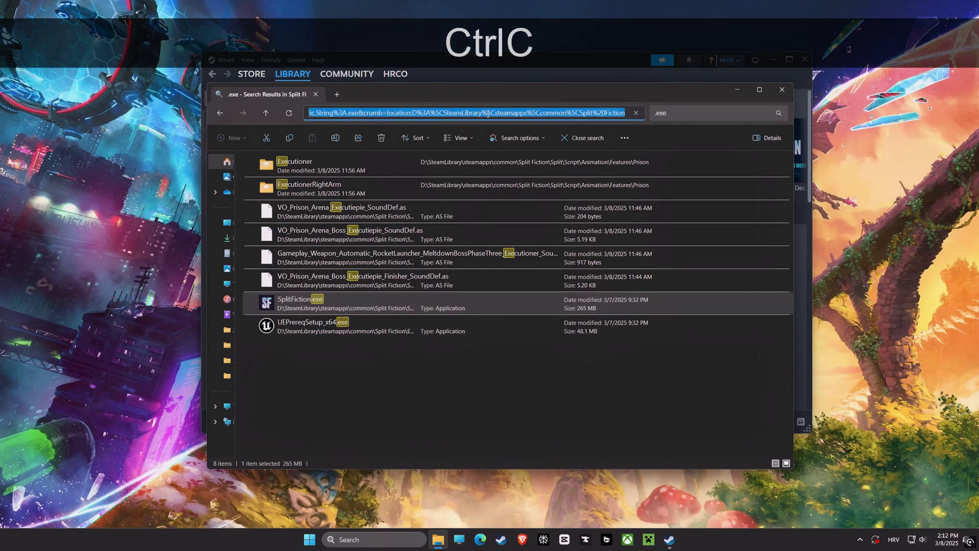
pyautogui.click(781, 90)
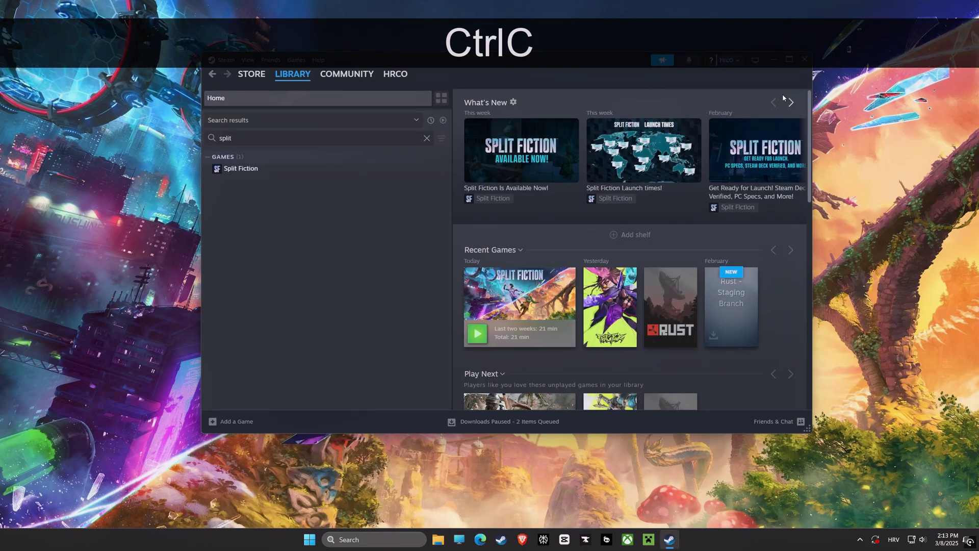
# Search 'graphics settings' and open the Graphics settings page
pyautogui.click(365, 540)
pyautogui.write('g')
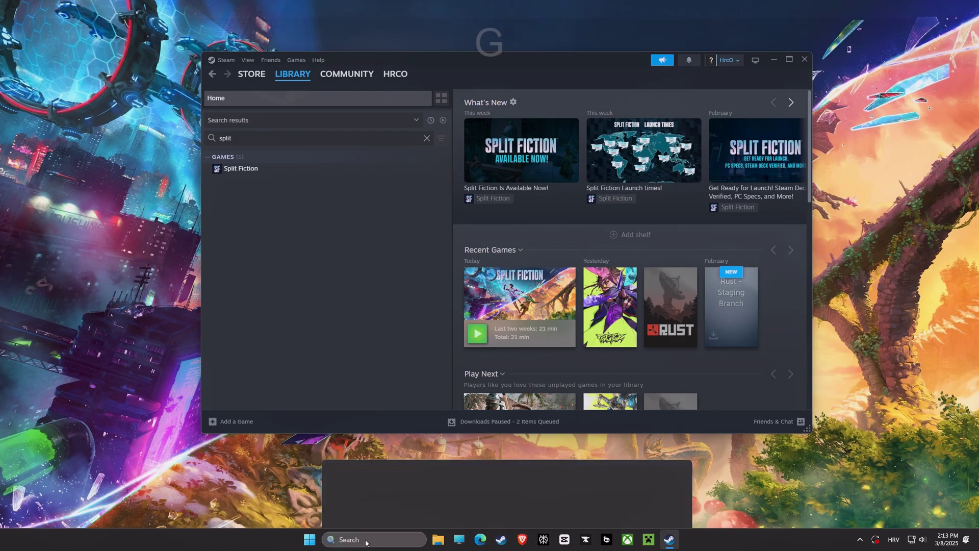
pyautogui.write('raphics settings')
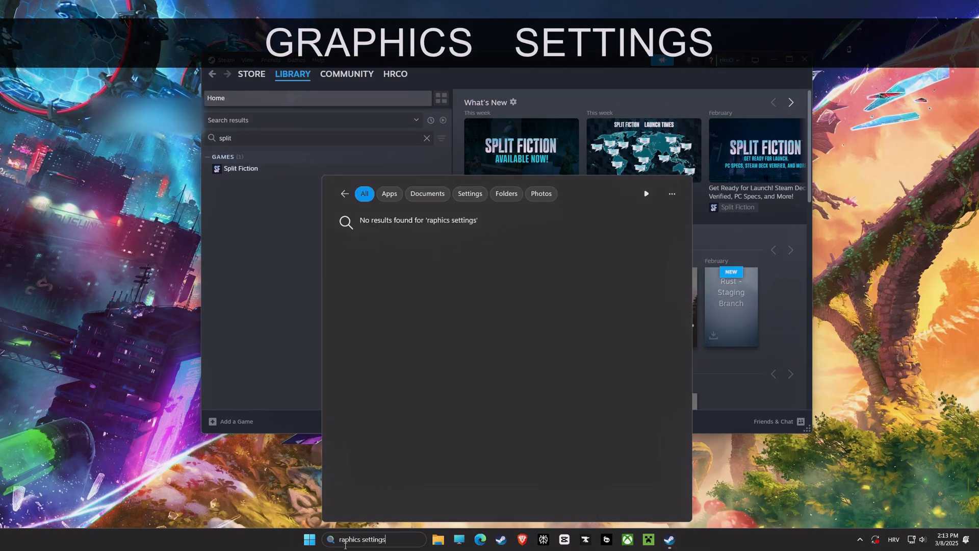
pyautogui.write('g')
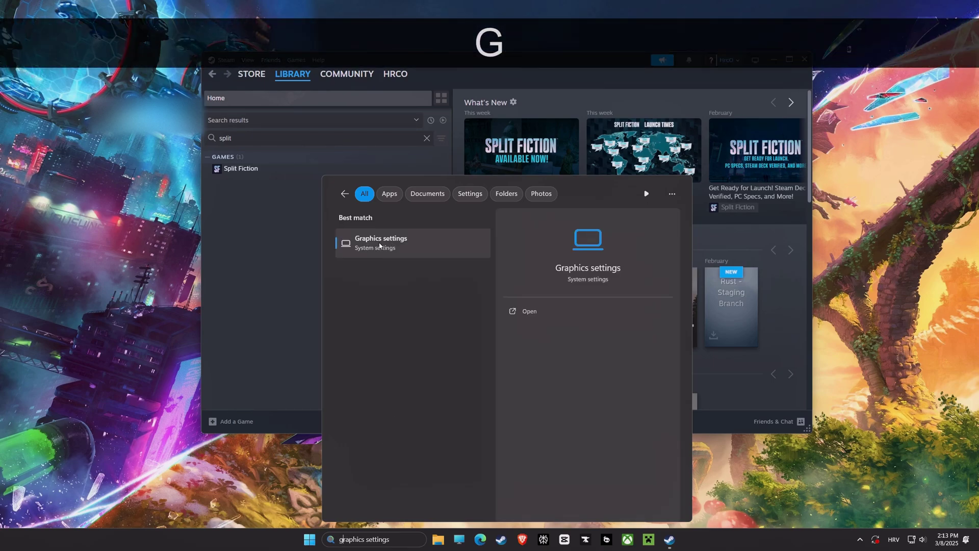
pyautogui.click(380, 244)
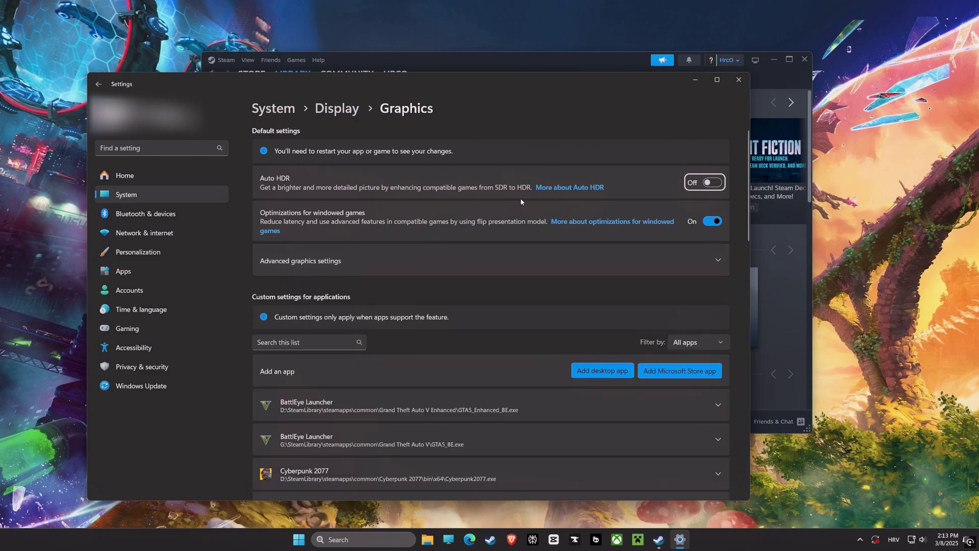
# Toggle optimizations for windowed games off and back on
pyautogui.scroll(-2, 656, 201)
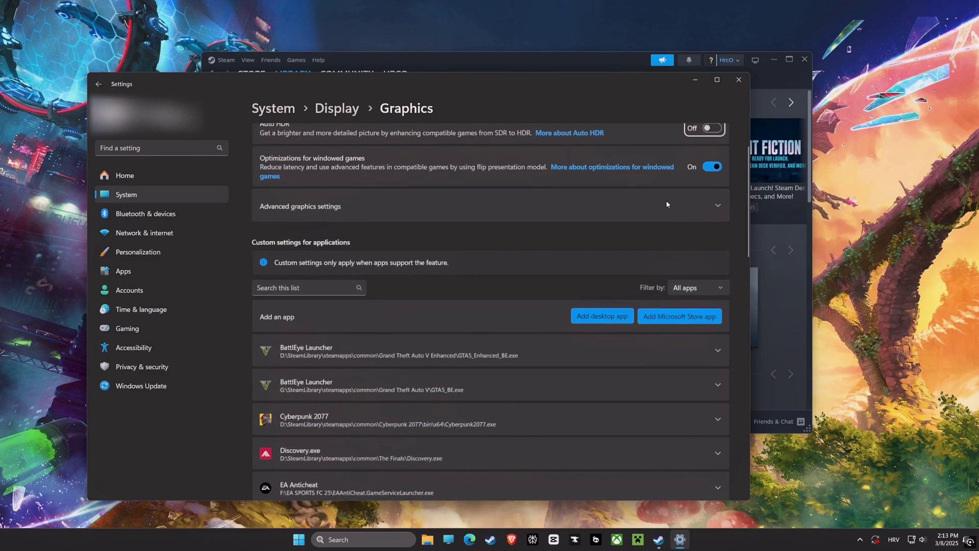
pyautogui.click(712, 170)
pyautogui.click(710, 171)
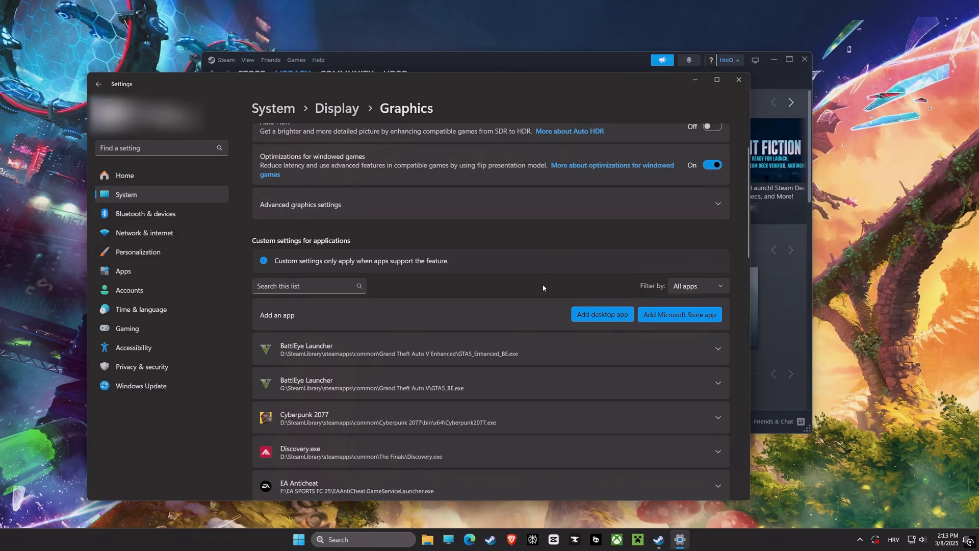
pyautogui.scroll(-2, 542, 287)
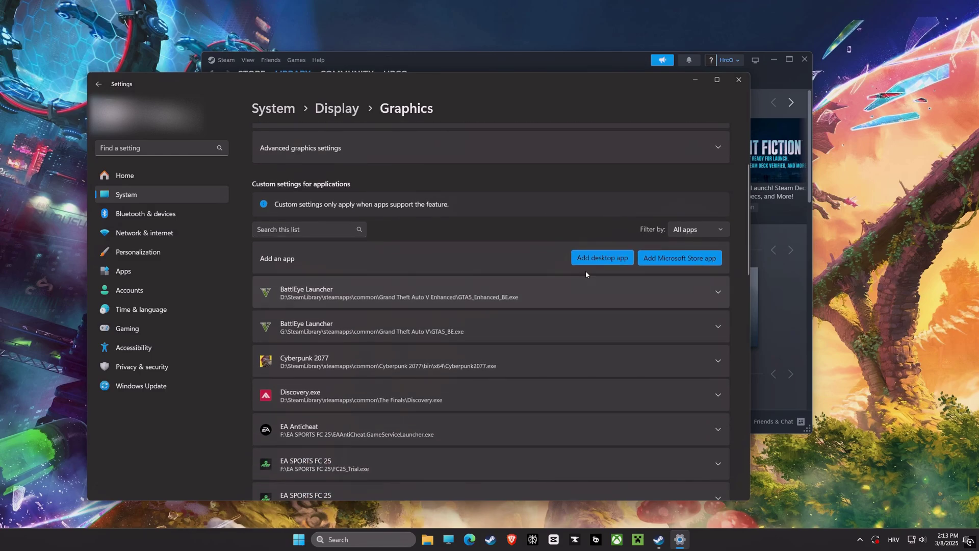
# Add a desktop app by pasting the Split Fiction folder path and selecting SplitFiction.exe
pyautogui.click(612, 260)
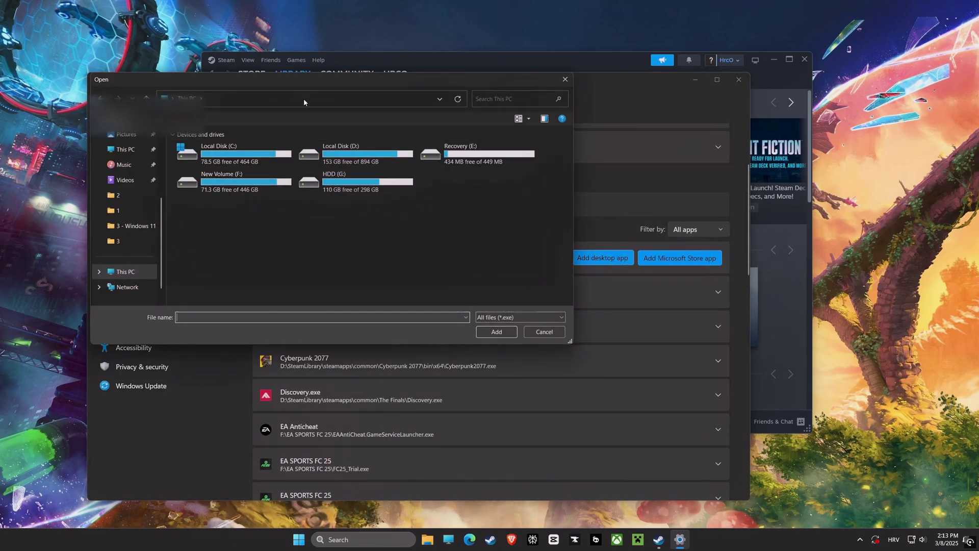
pyautogui.click(296, 97)
pyautogui.hotkey('ctrl', 'v')
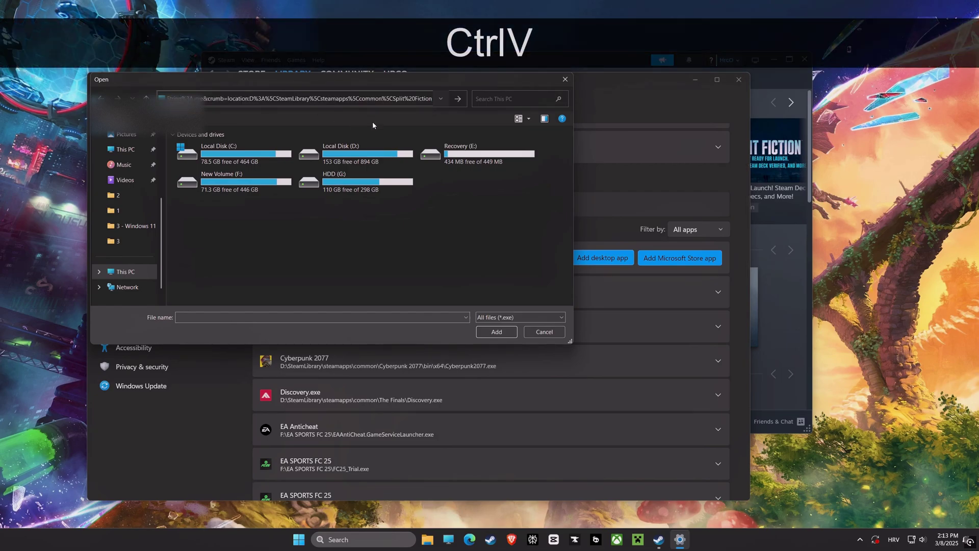
pyautogui.click(457, 98)
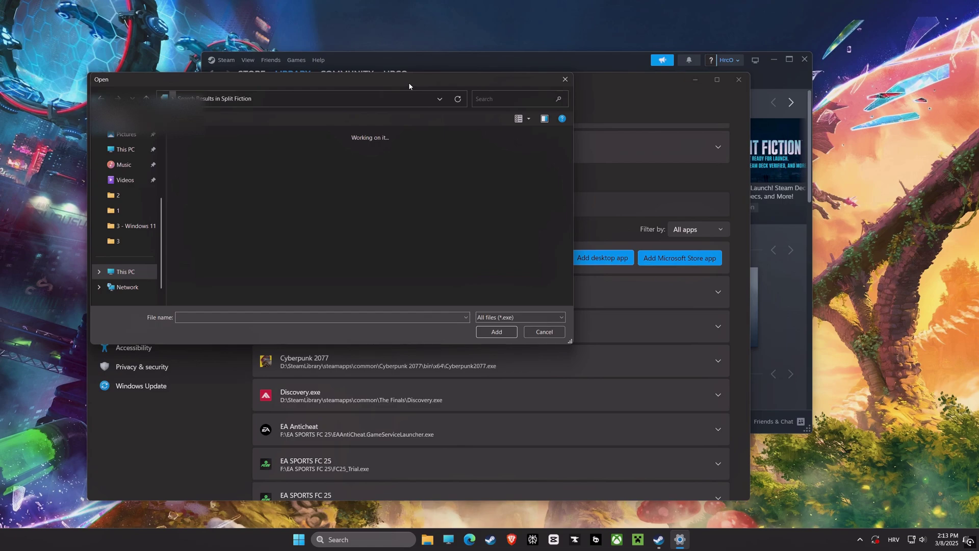
pyautogui.moveTo(409, 82); pyautogui.dragTo(534, 88)
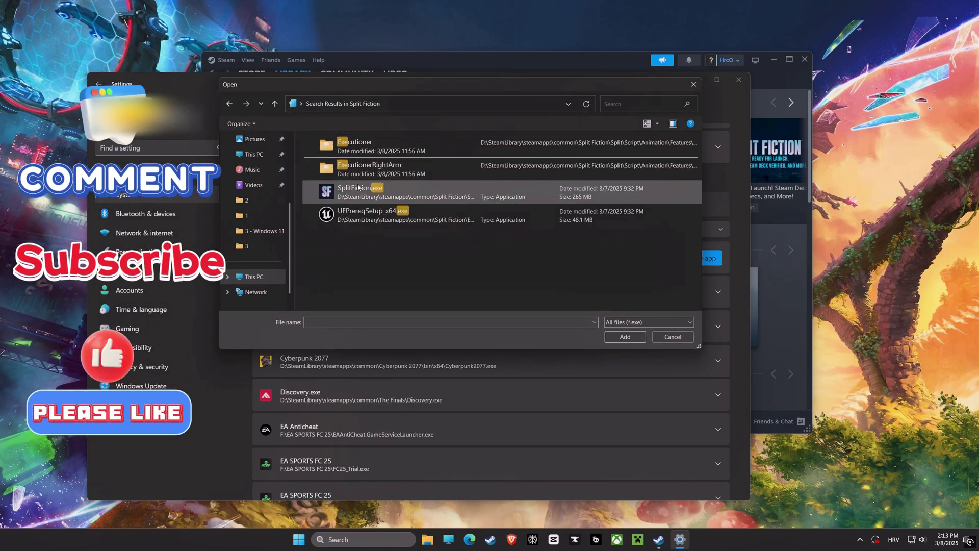
pyautogui.click(358, 187)
# Add Split Fiction and set its GPU preference to High Performance (NVIDIA GeForce RTX 4060)
pyautogui.click(625, 337)
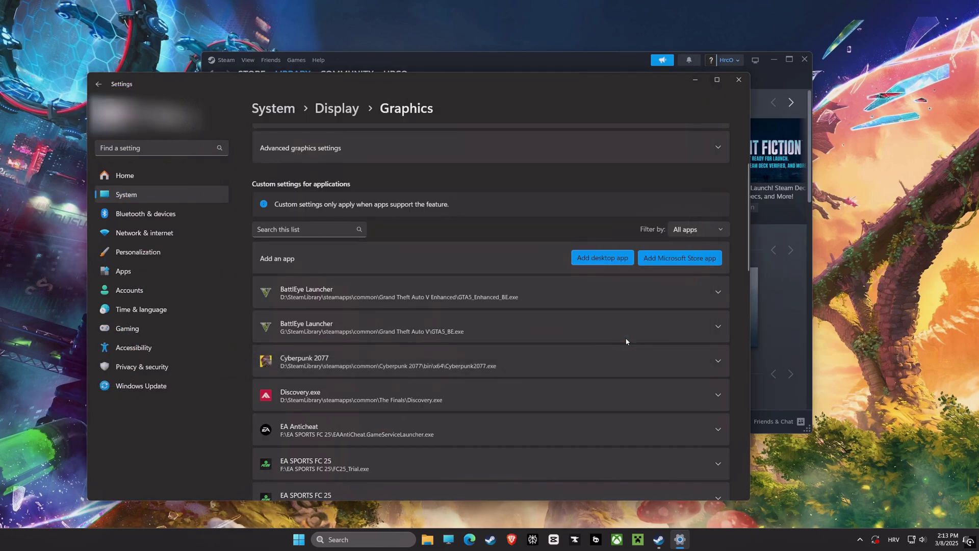
pyautogui.scroll(-3, 472, 300)
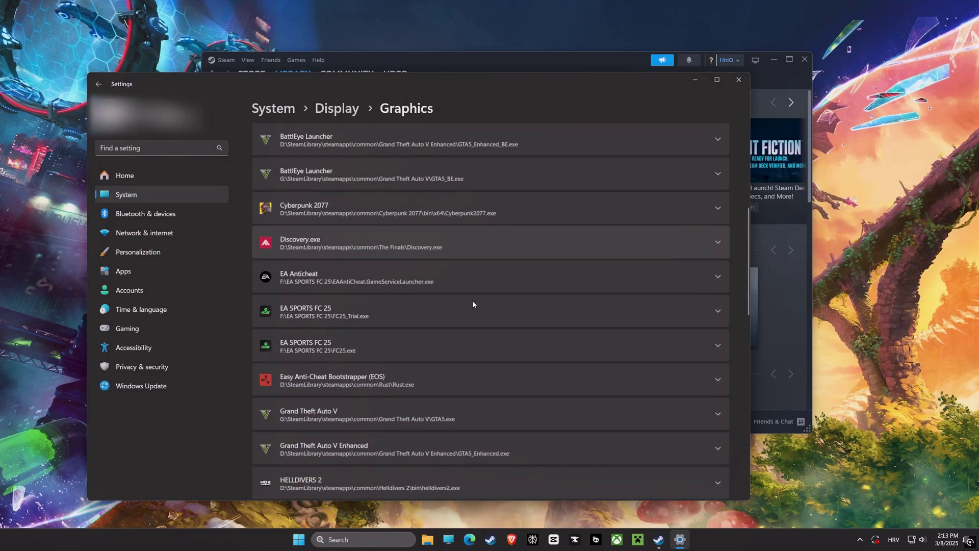
pyautogui.scroll(-6, 473, 305)
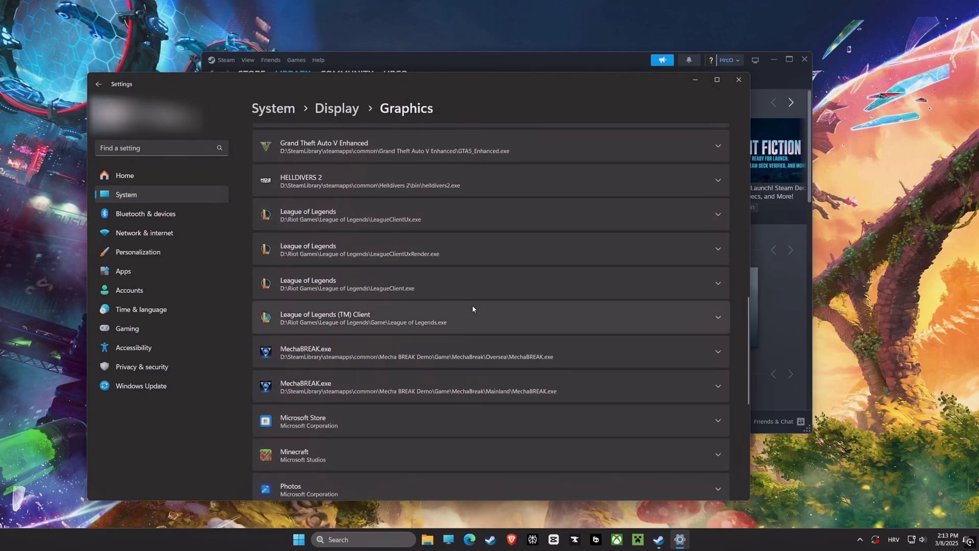
pyautogui.scroll(-4, 469, 311)
pyautogui.click(457, 365)
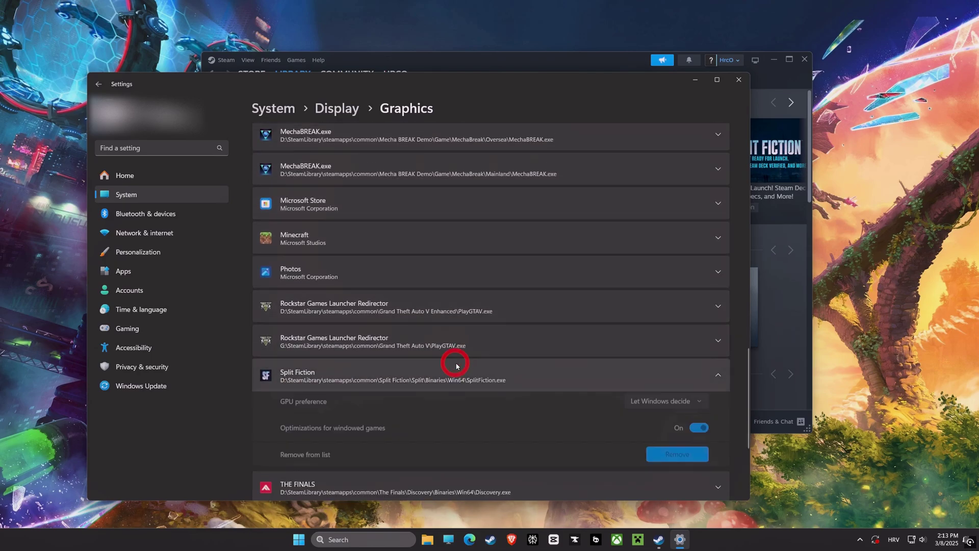
pyautogui.scroll(-1, 607, 375)
pyautogui.click(660, 351)
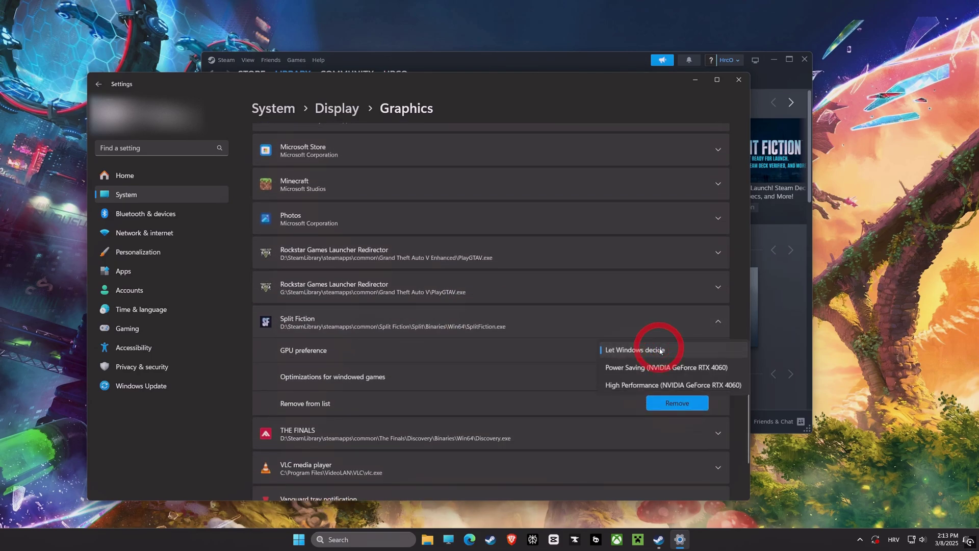
pyautogui.click(640, 386)
# Keep windowed-game optimizations on, then close Settings and minimize Steam
pyautogui.scroll(-1, 723, 356)
pyautogui.click(695, 326)
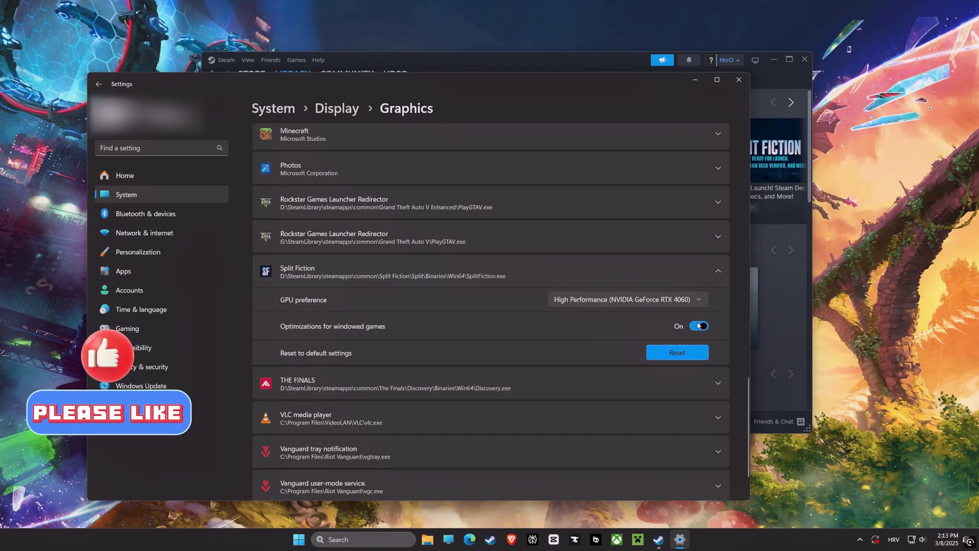
pyautogui.scroll(-2, 708, 311)
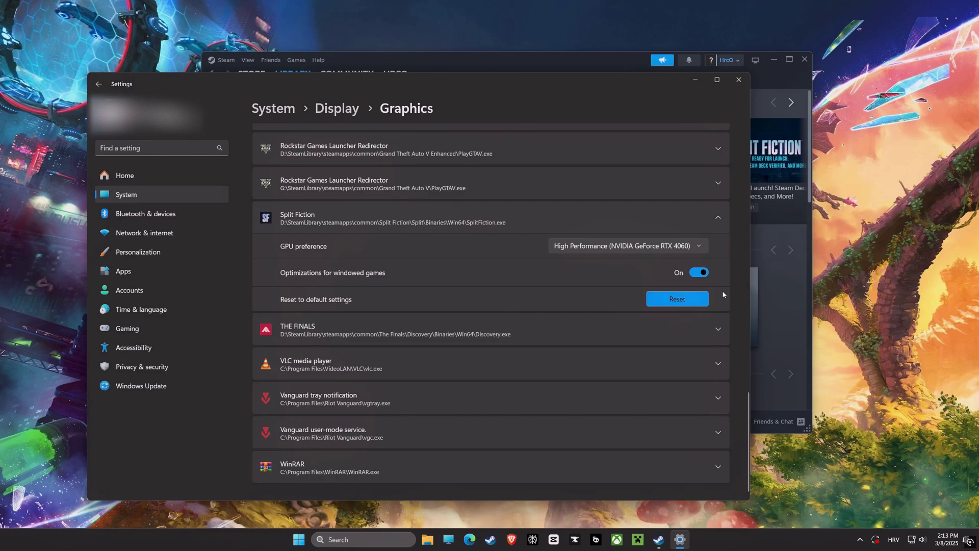
pyautogui.scroll(4, 743, 377)
pyautogui.moveTo(748, 384); pyautogui.dragTo(742, 122)
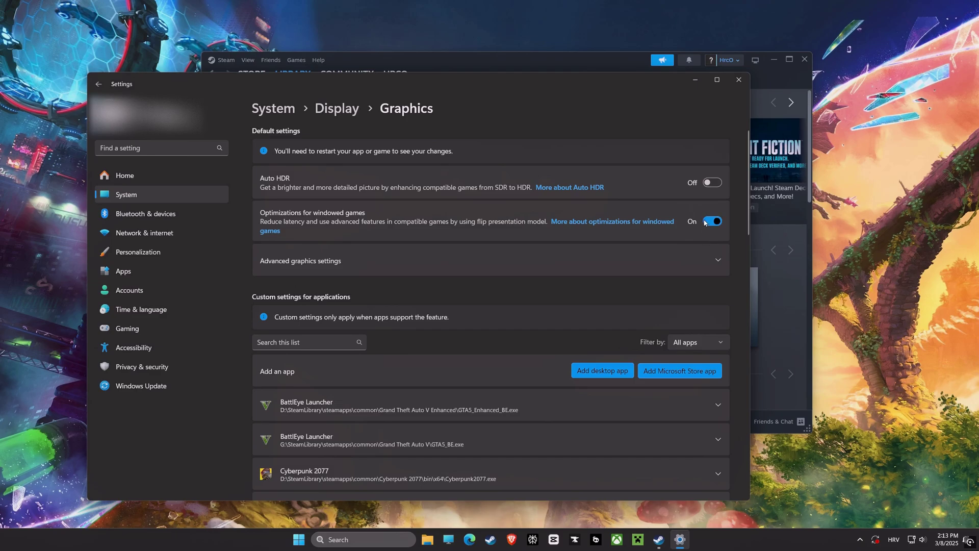
pyautogui.click(738, 82)
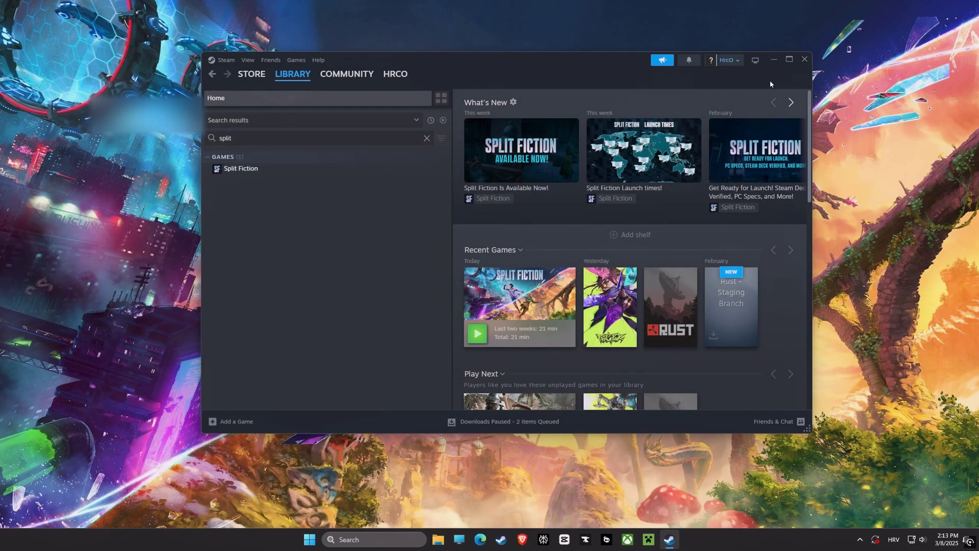
pyautogui.click(774, 59)
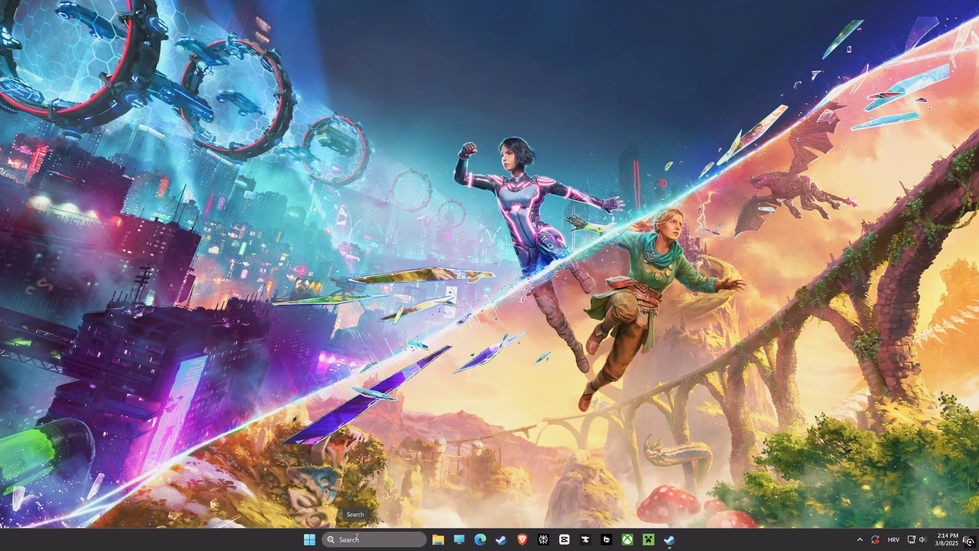
# Open Advanced system settings' Performance Options and keep processor scheduling on Programs
pyautogui.click(355, 531)
pyautogui.write('a')
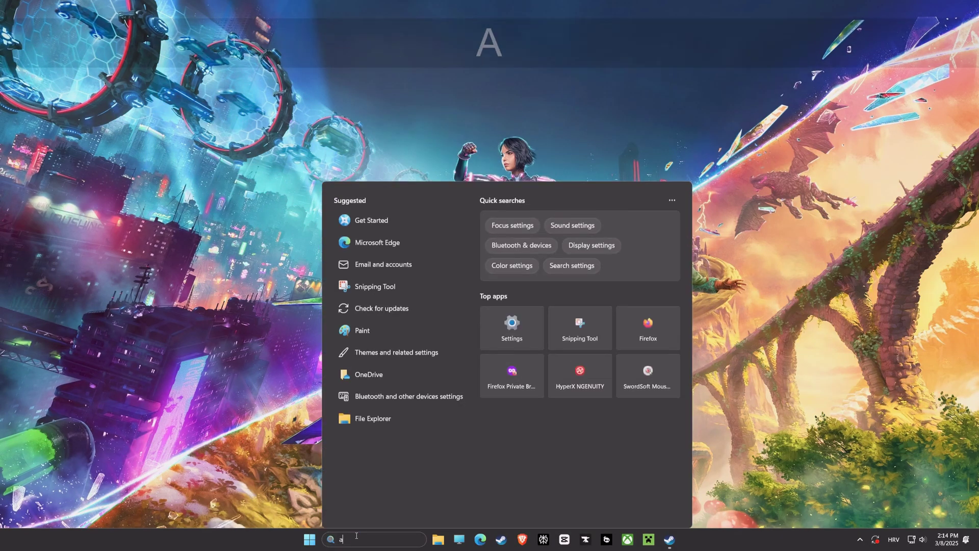
pyautogui.write('dvanced s')
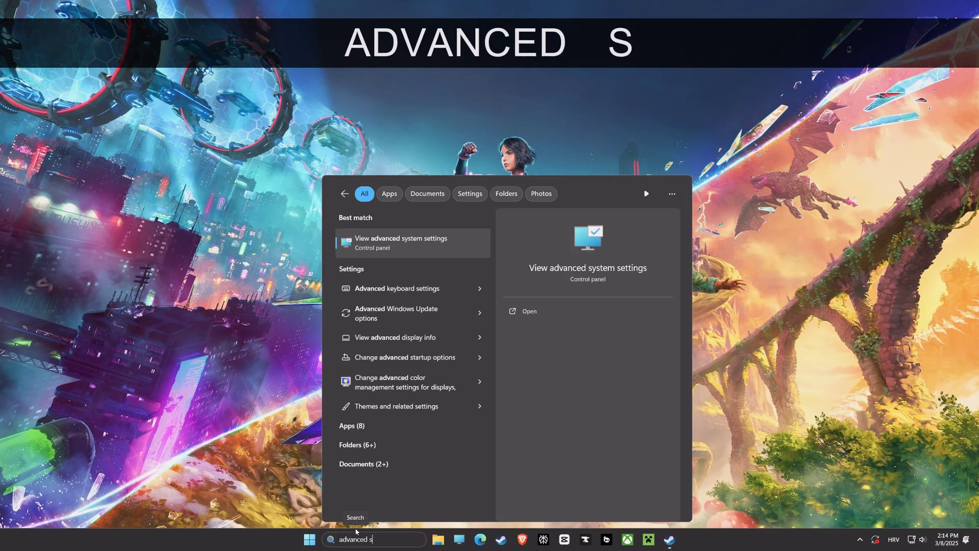
pyautogui.write('ystem settings')
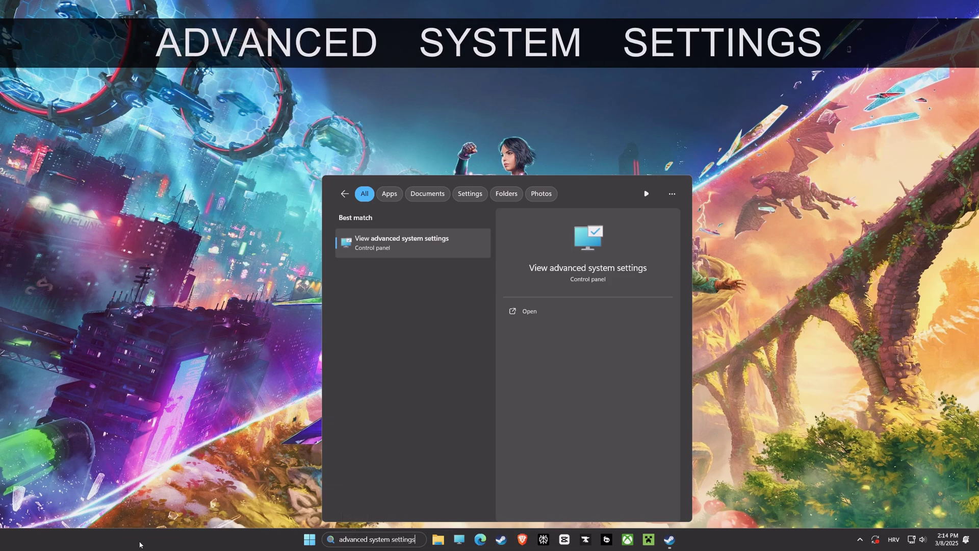
pyautogui.click(387, 255)
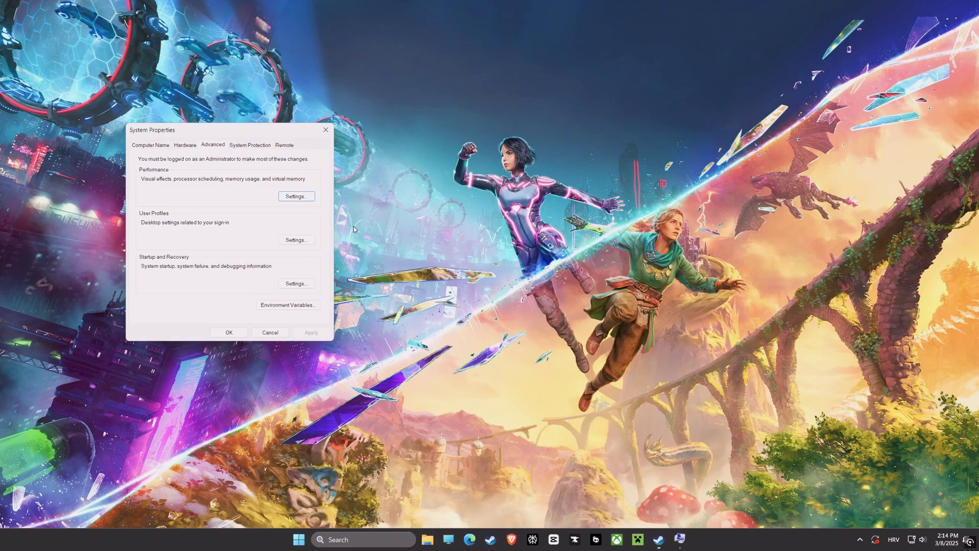
pyautogui.moveTo(249, 129); pyautogui.dragTo(596, 155)
pyautogui.click(497, 169)
pyautogui.click(558, 169)
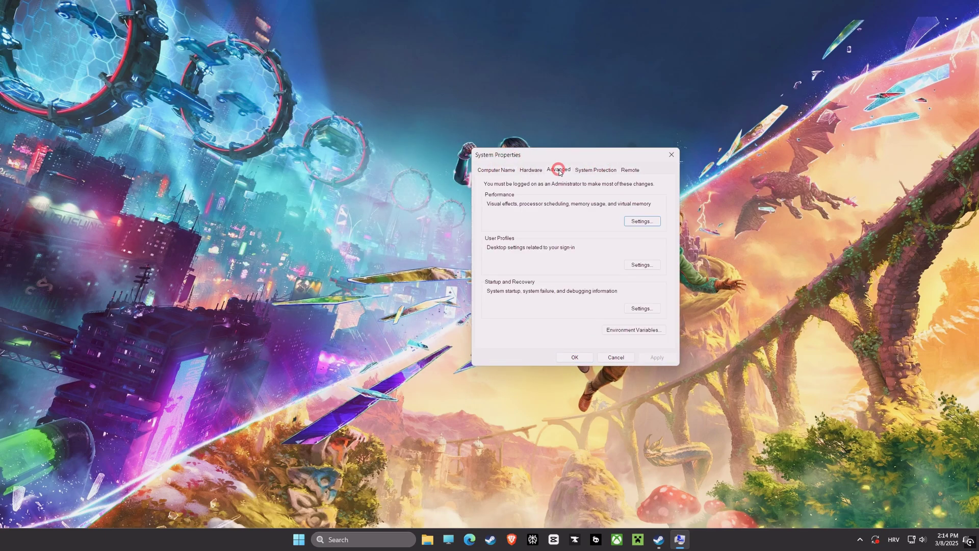
pyautogui.click(634, 223)
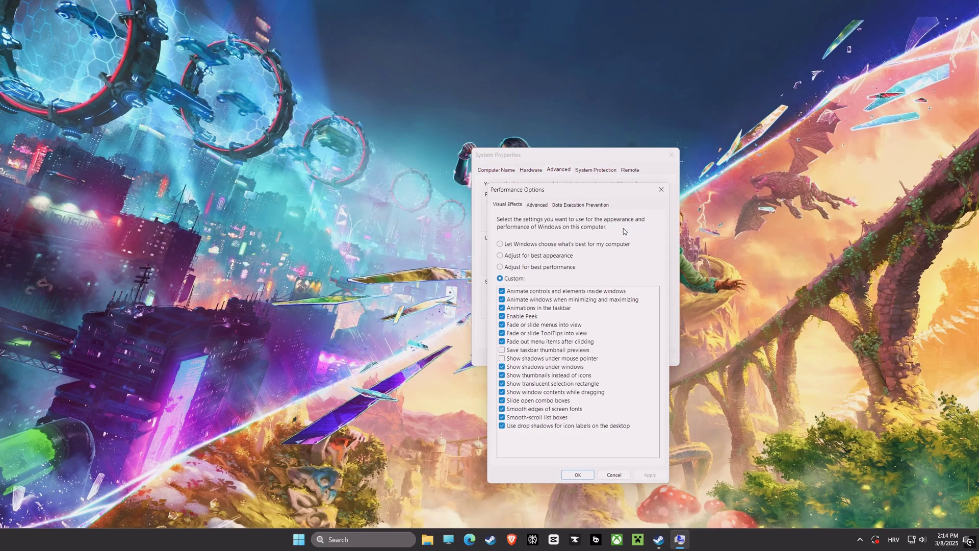
pyautogui.click(542, 206)
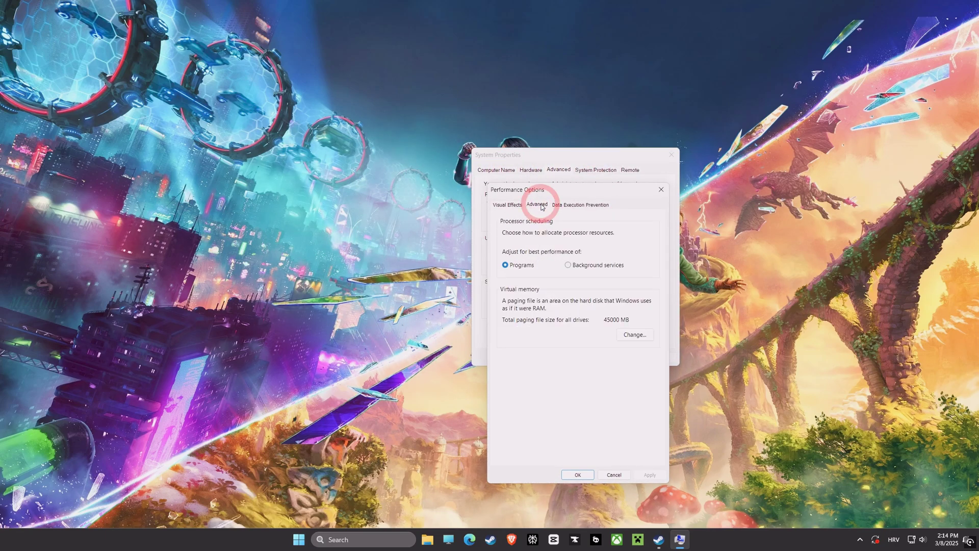
pyautogui.click(569, 265)
pyautogui.click(504, 265)
# Set a custom 45000–45000 MB paging file on drive C and confirm all dialogs
pyautogui.click(632, 334)
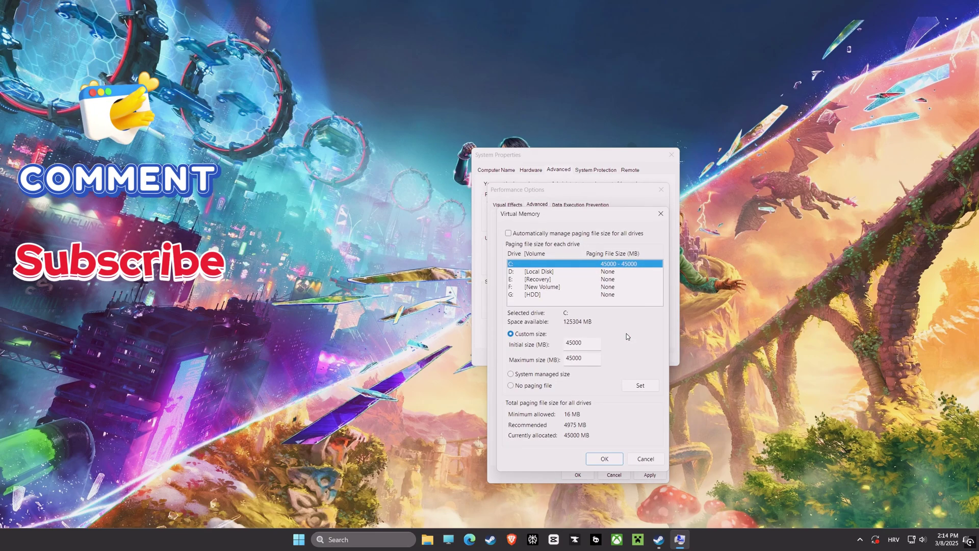
pyautogui.click(508, 232)
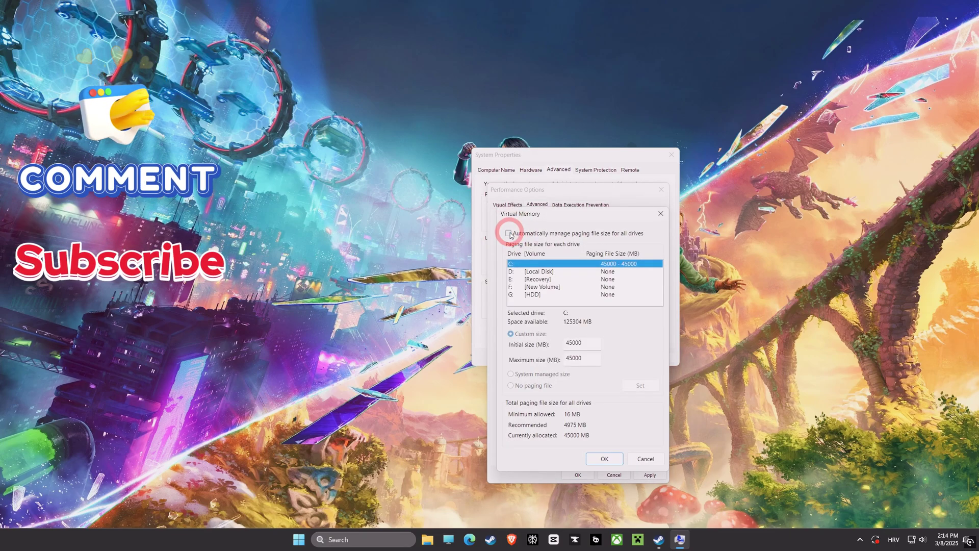
pyautogui.click(511, 334)
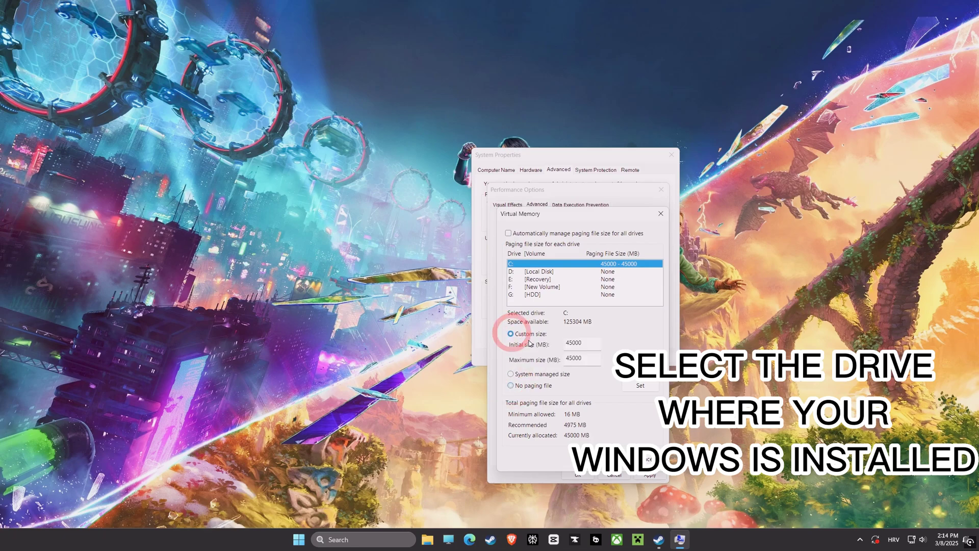
pyautogui.click(549, 342)
pyautogui.write('45')
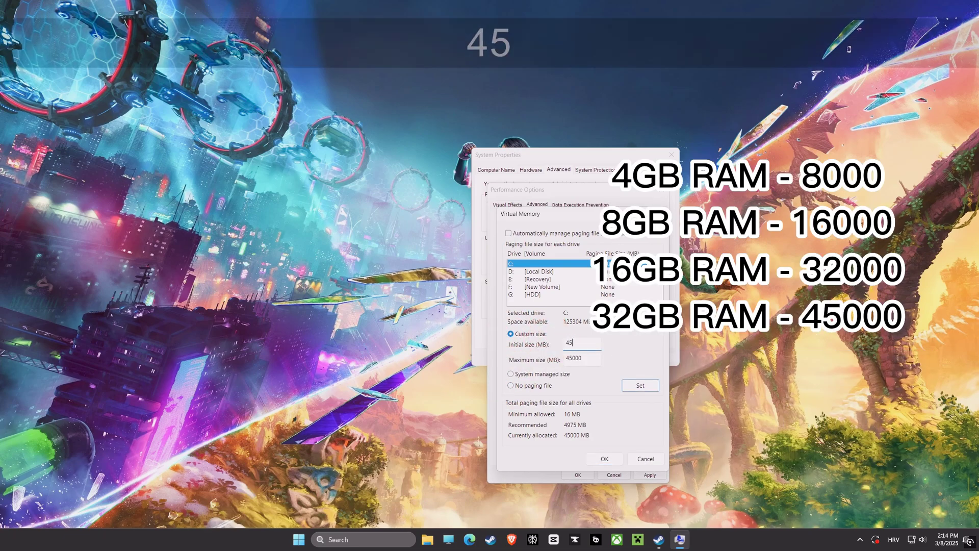
pyautogui.write('000')
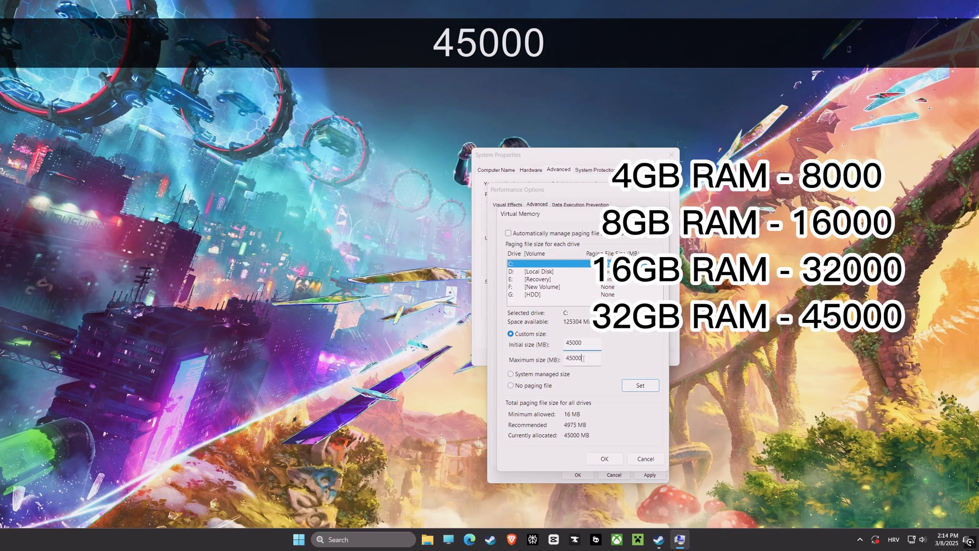
pyautogui.click(549, 358)
pyautogui.write('45')
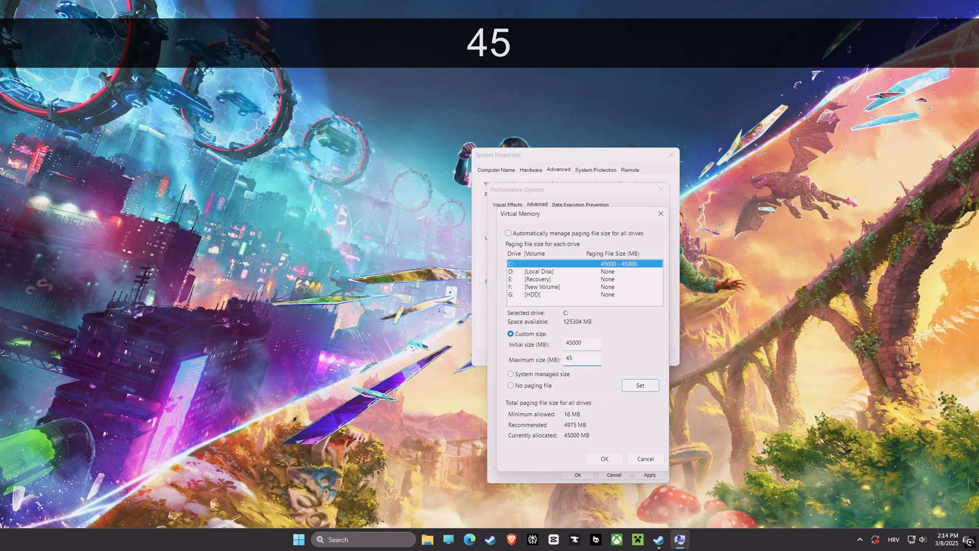
pyautogui.write('000')
pyautogui.click(642, 349)
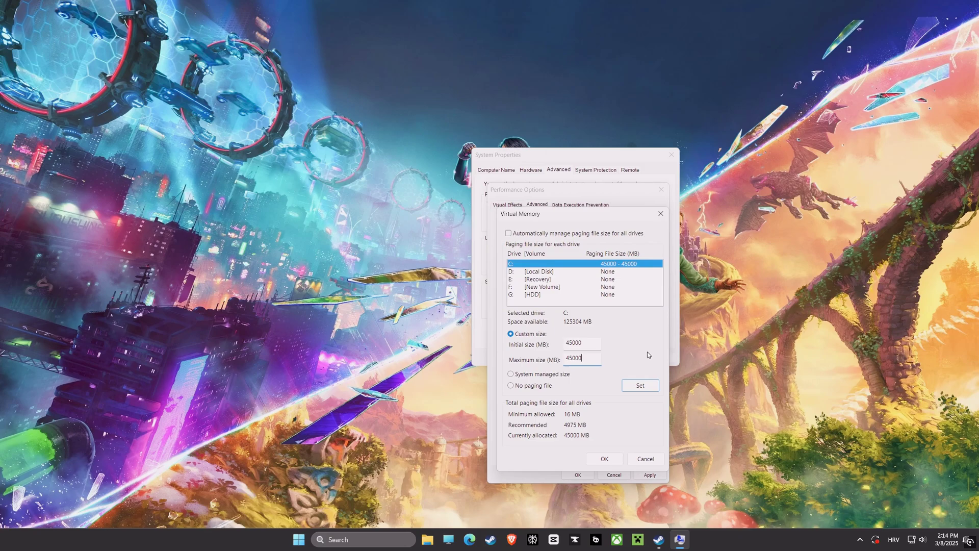
pyautogui.click(644, 385)
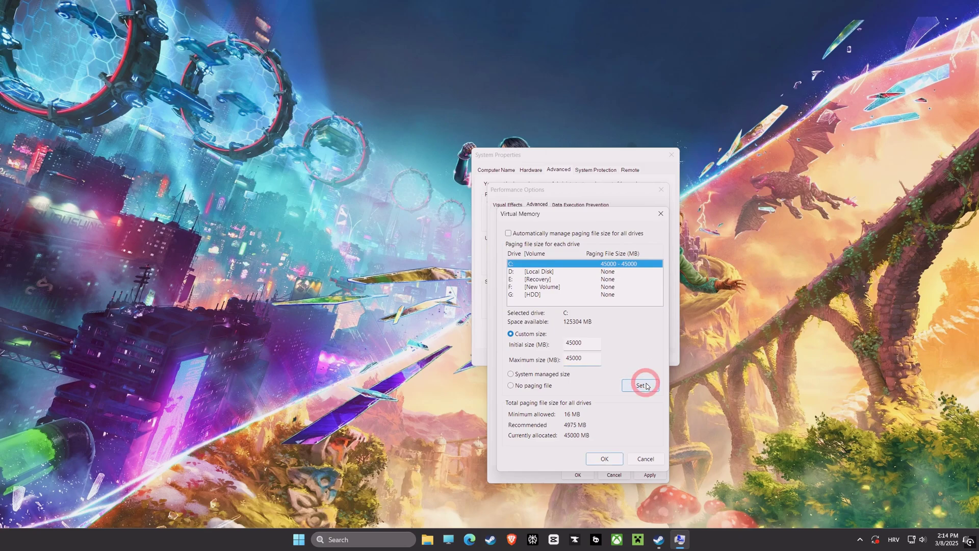
pyautogui.click(606, 458)
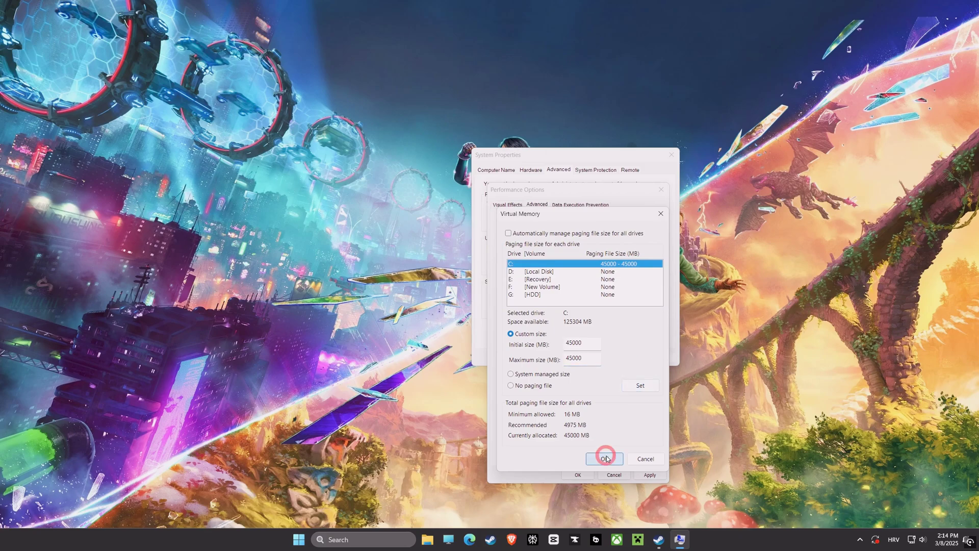
pyautogui.click(587, 475)
pyautogui.click(583, 361)
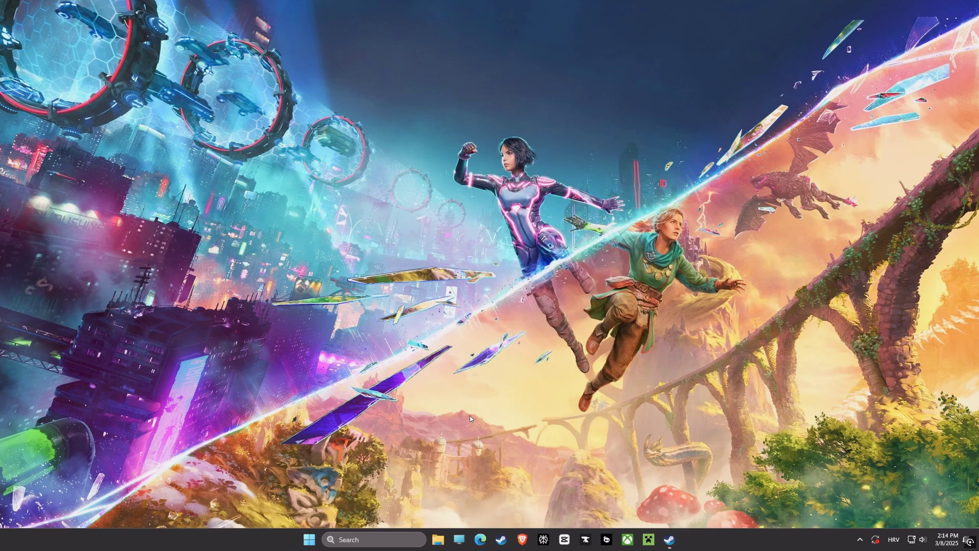
# Via 'edit power plan', make High performance the active plan in Power Options and close it
pyautogui.click(365, 540)
pyautogui.write('edit power plan')
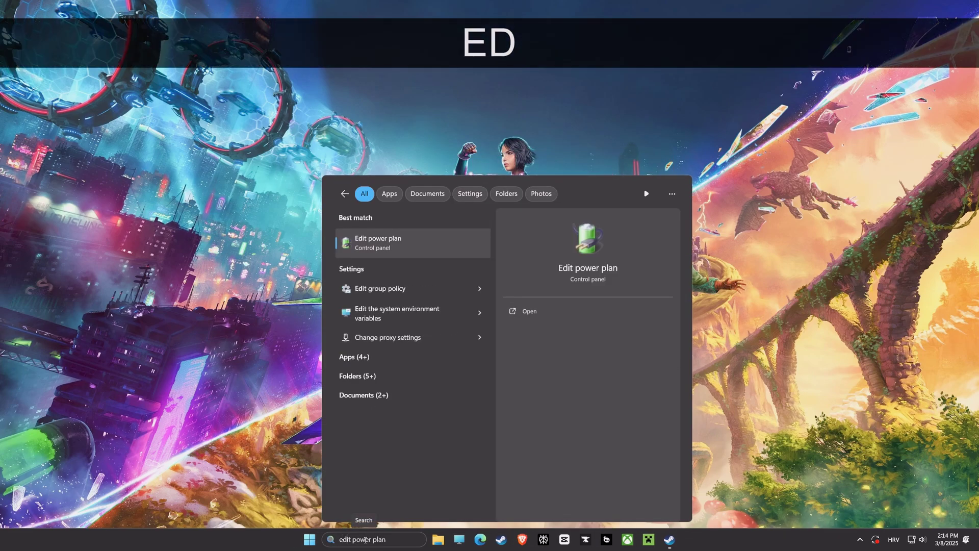
pyautogui.write('lan')
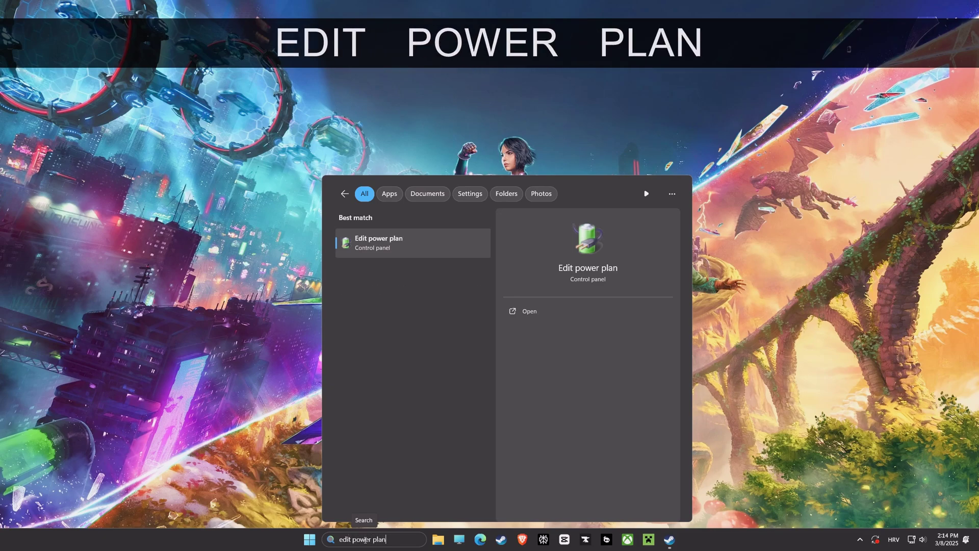
pyautogui.click(390, 245)
pyautogui.click(398, 111)
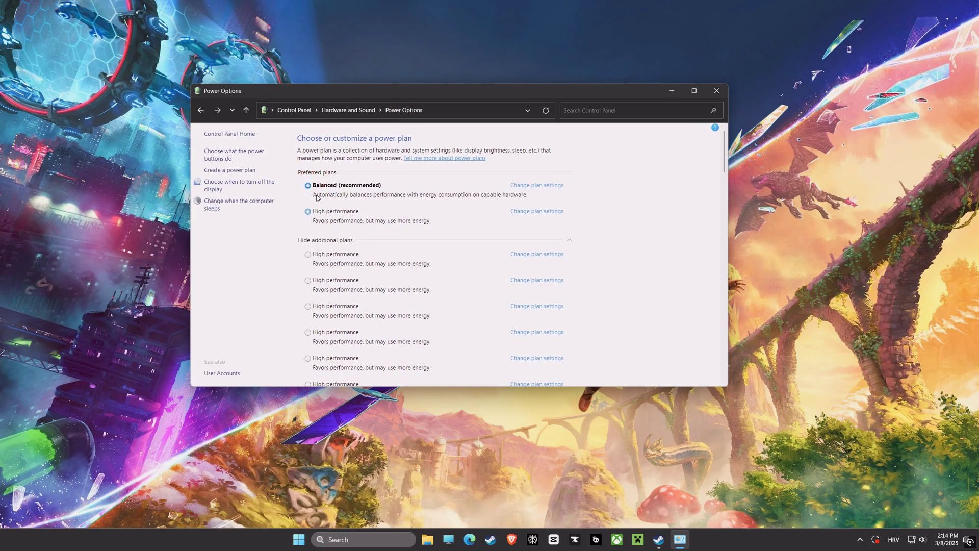
pyautogui.click(314, 214)
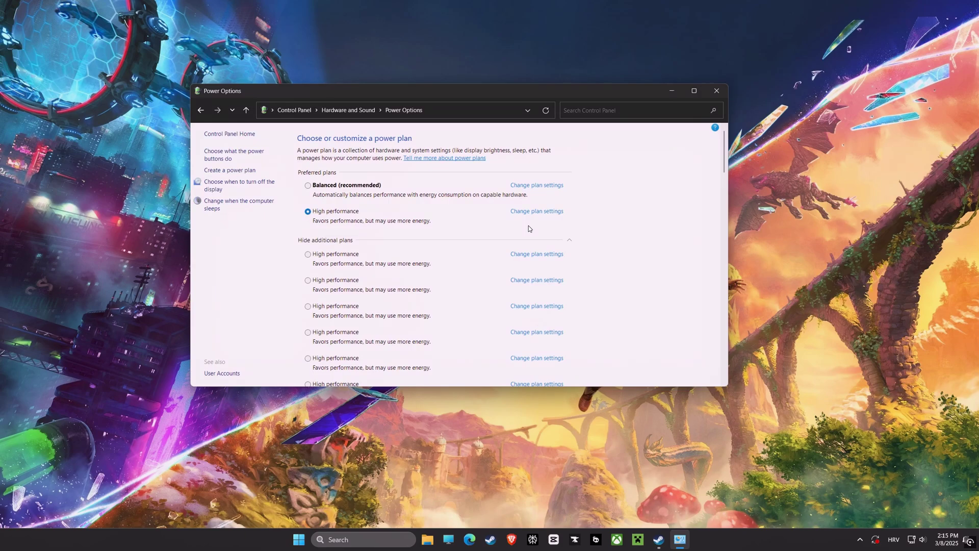
pyautogui.click(716, 90)
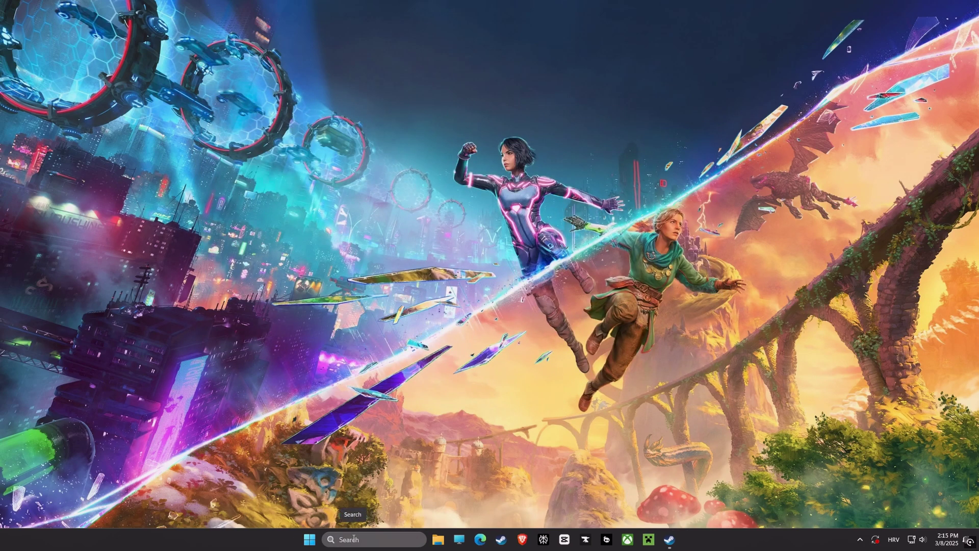
# In NVIDIA Control Panel, apply 'Use my preference emphasising' set to Performance, then close it
pyautogui.click(353, 537)
pyautogui.write('nvidia c')
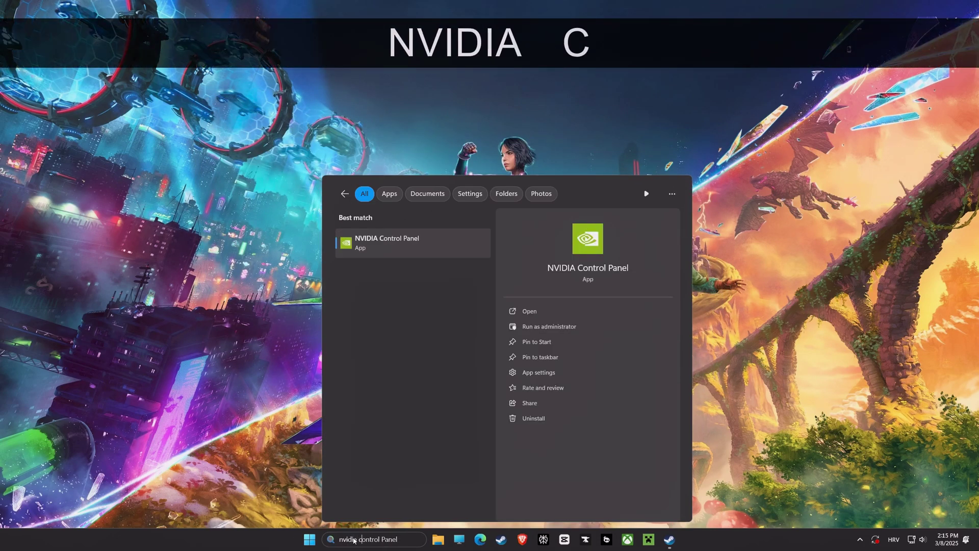
pyautogui.write('ontrol pane')
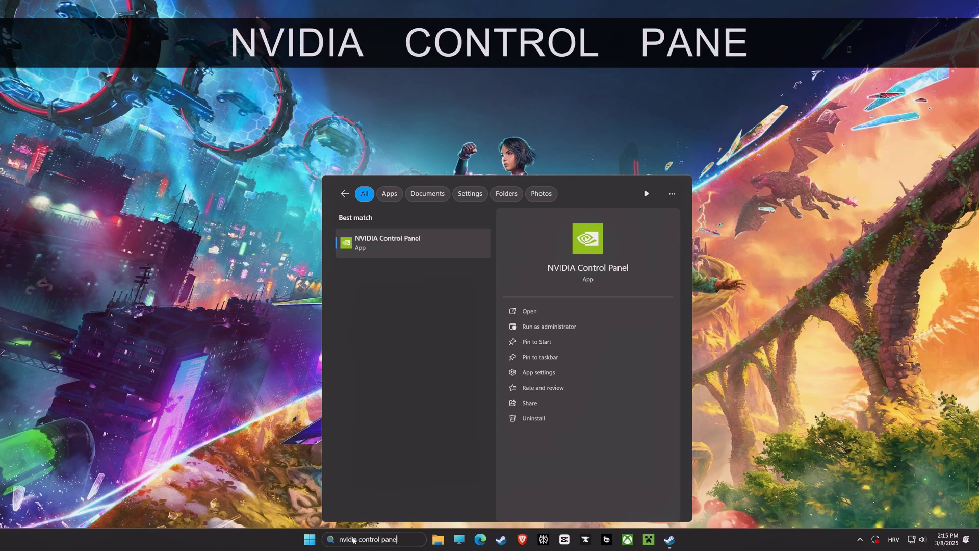
pyautogui.write('l')
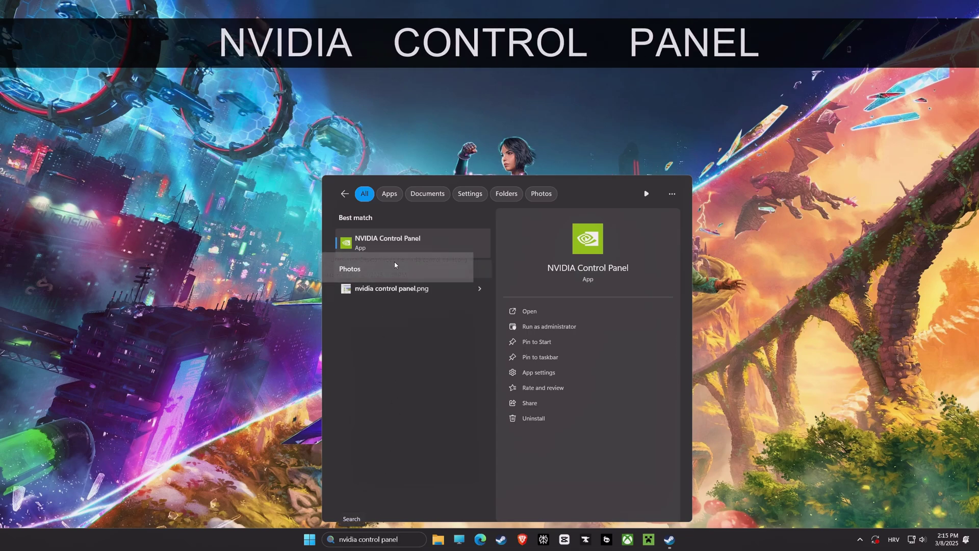
pyautogui.click(397, 247)
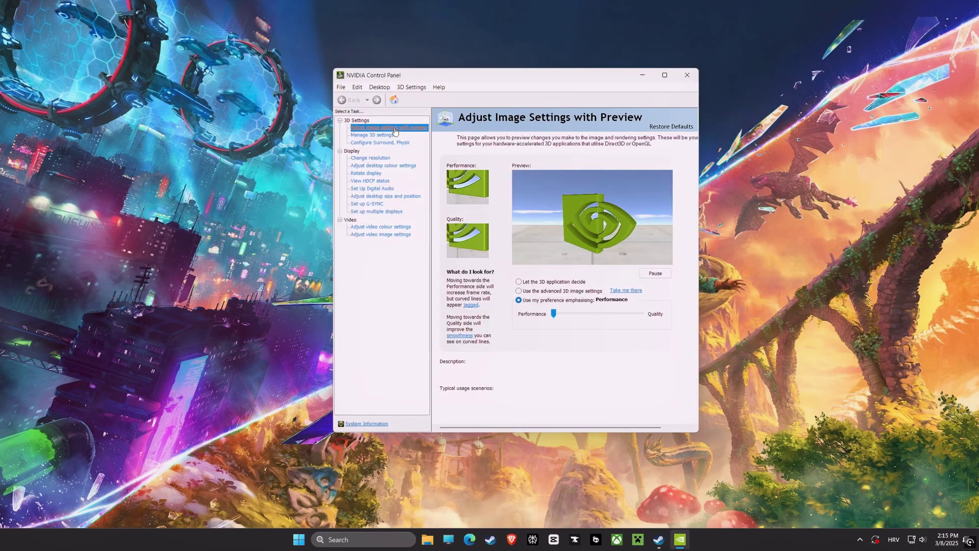
pyautogui.click(519, 282)
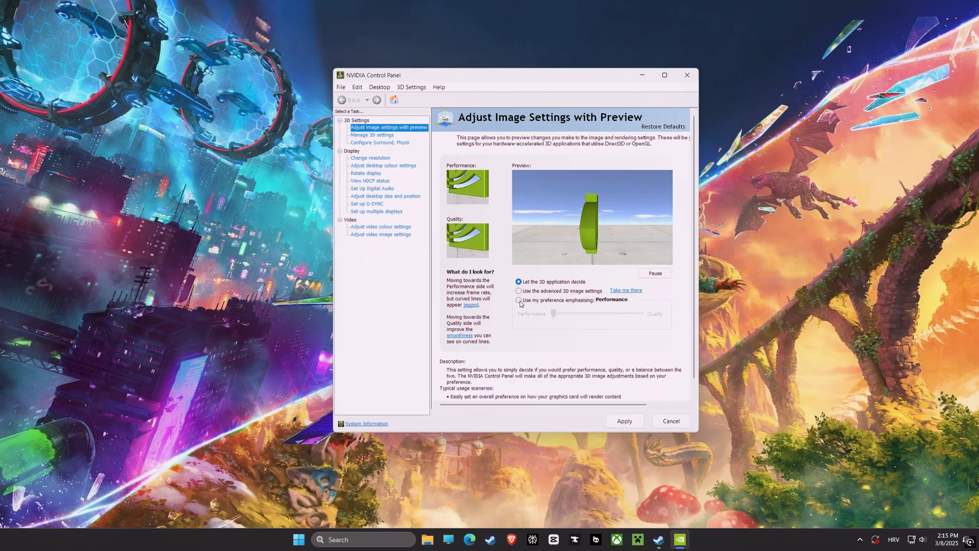
pyautogui.click(518, 300)
pyautogui.moveTo(553, 313)
pyautogui.mouseDown()
pyautogui.moveTo(597, 317)
pyautogui.moveTo(553, 314)
pyautogui.mouseUp()
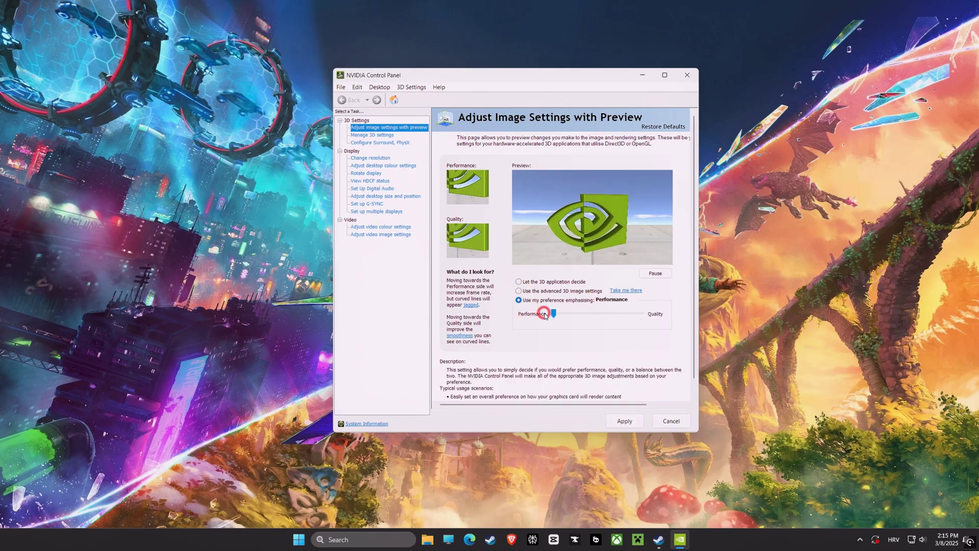
pyautogui.click(625, 421)
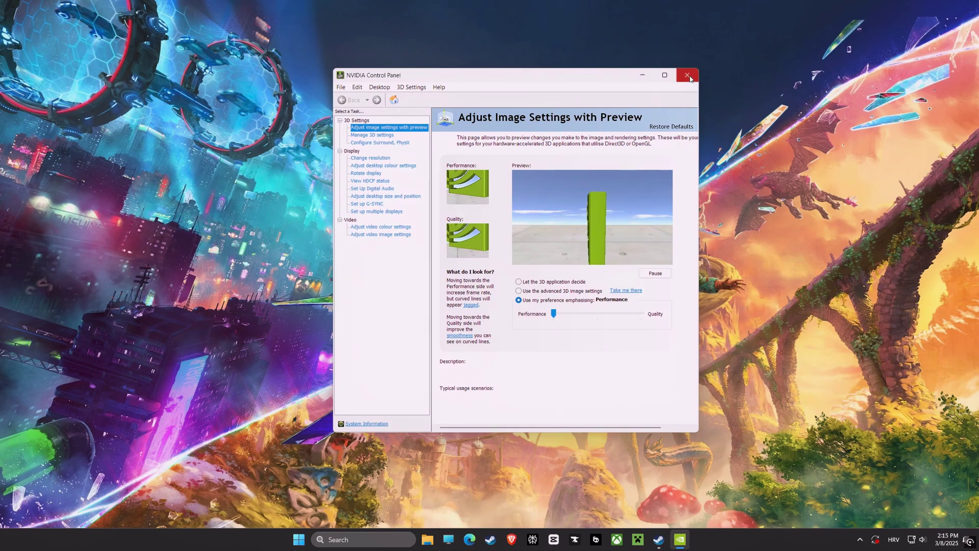
pyautogui.click(687, 75)
# Search 'game mode settings' and open the Game Mode page in Settings
pyautogui.click(359, 539)
pyautogui.write('game mode settings')
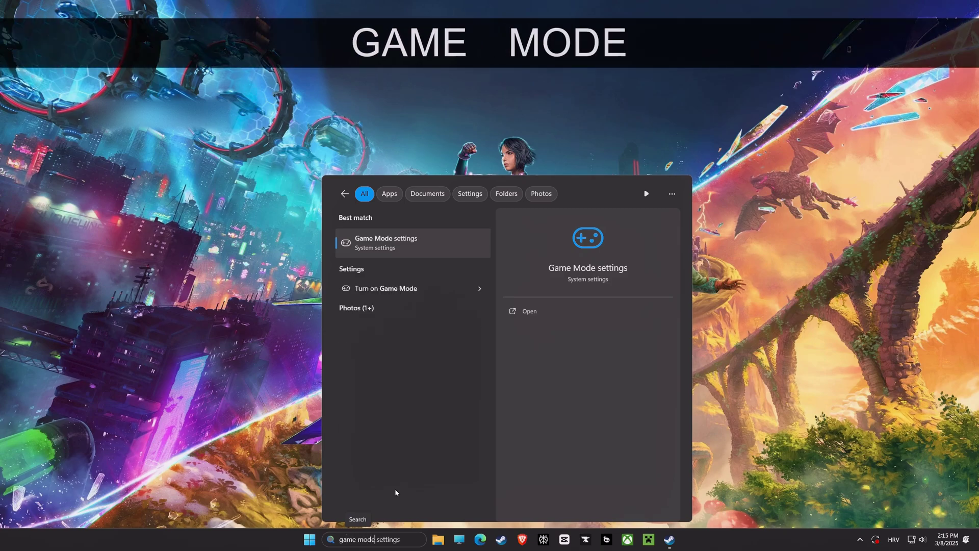
pyautogui.click(399, 247)
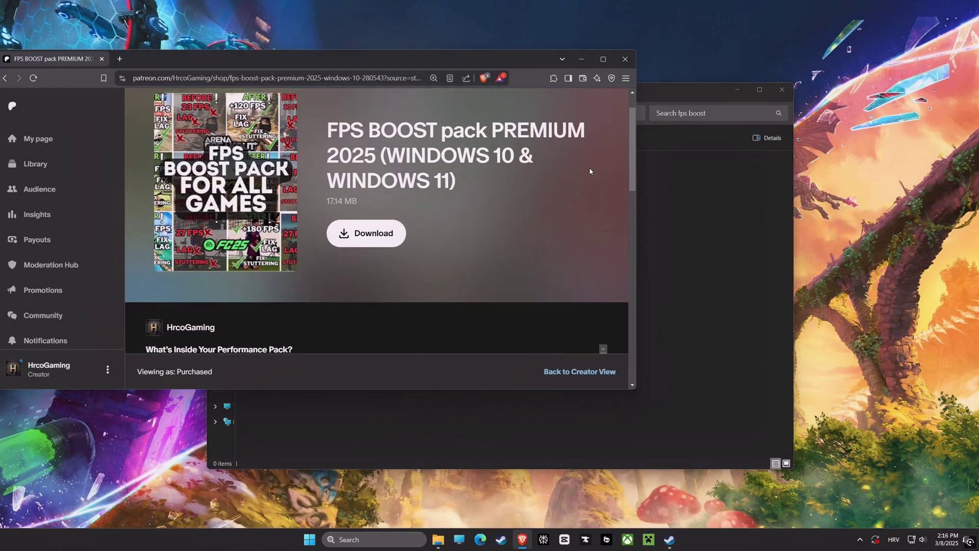
# Download the 17.1 MB FPS BOOST pack PREMIUM 2025 zip and move it into the fps boost folder
pyautogui.scroll(-3, 632, 196)
pyautogui.moveTo(637, 197); pyautogui.dragTo(639, 142)
pyautogui.click(374, 233)
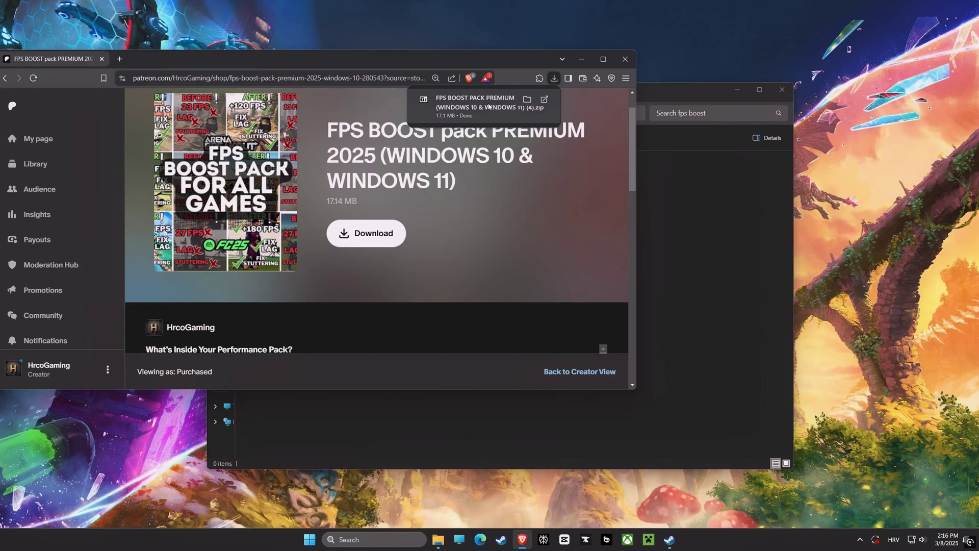
pyautogui.moveTo(524, 99); pyautogui.dragTo(654, 220)
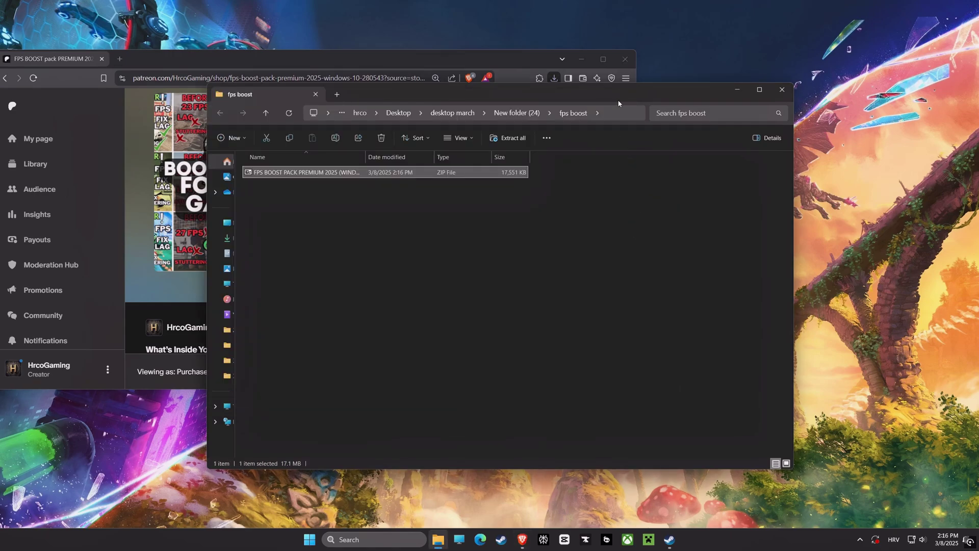
# Extract the pack folder from the FPS BOOST zip with 7-Zip into the fps boost folder
pyautogui.click(627, 65)
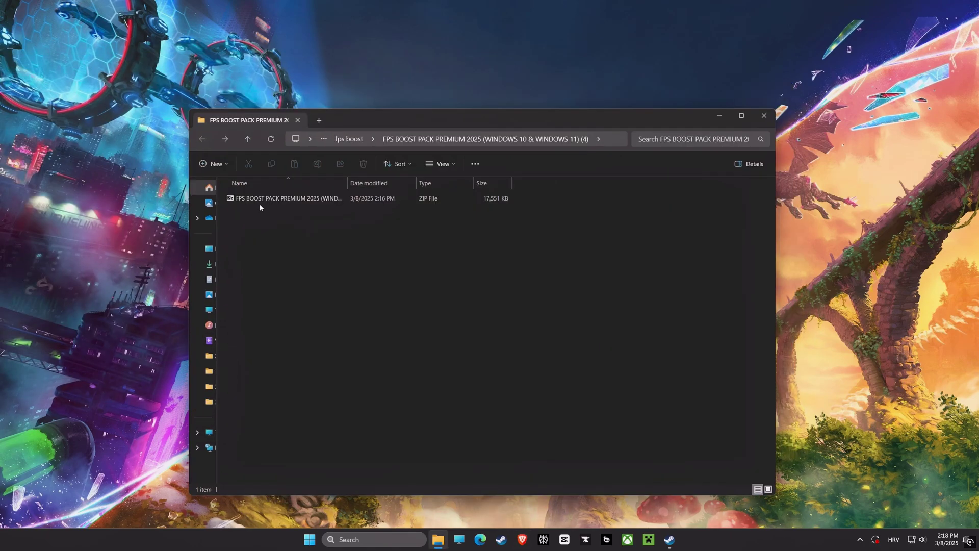
pyautogui.doubleClick(259, 204)
pyautogui.click(497, 157)
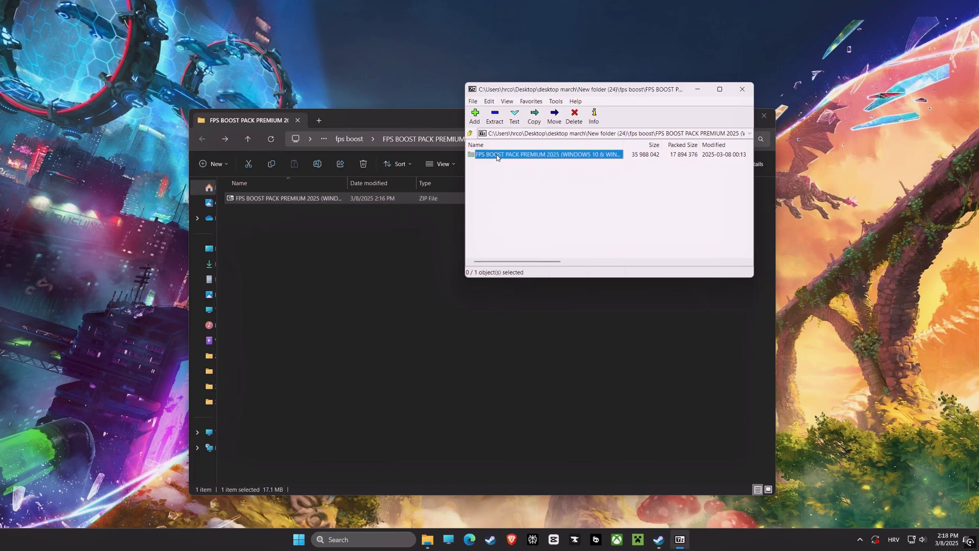
pyautogui.moveTo(284, 254); pyautogui.dragTo(282, 249)
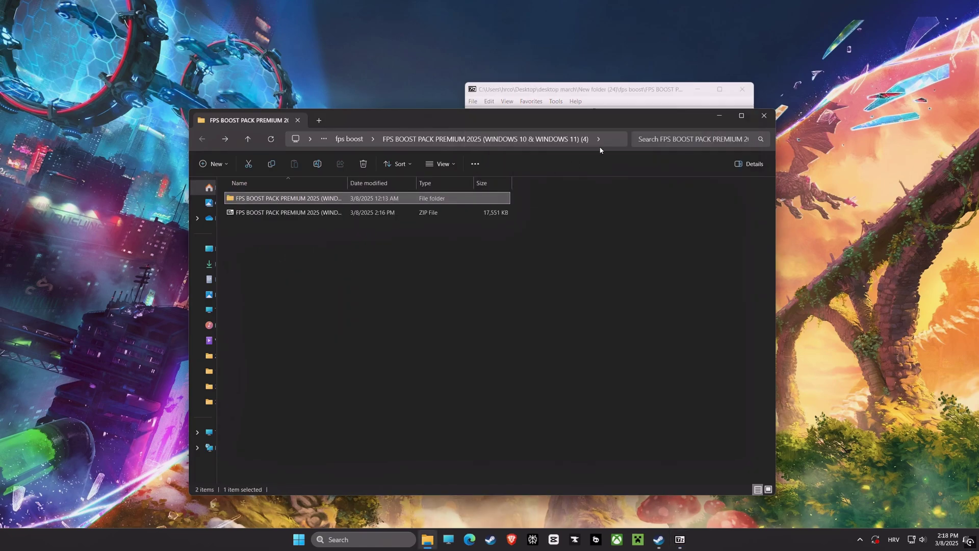
pyautogui.click(742, 90)
# Browse into the extracted pack's WINDOWS 11 > 1 - Start folder
pyautogui.doubleClick(286, 198)
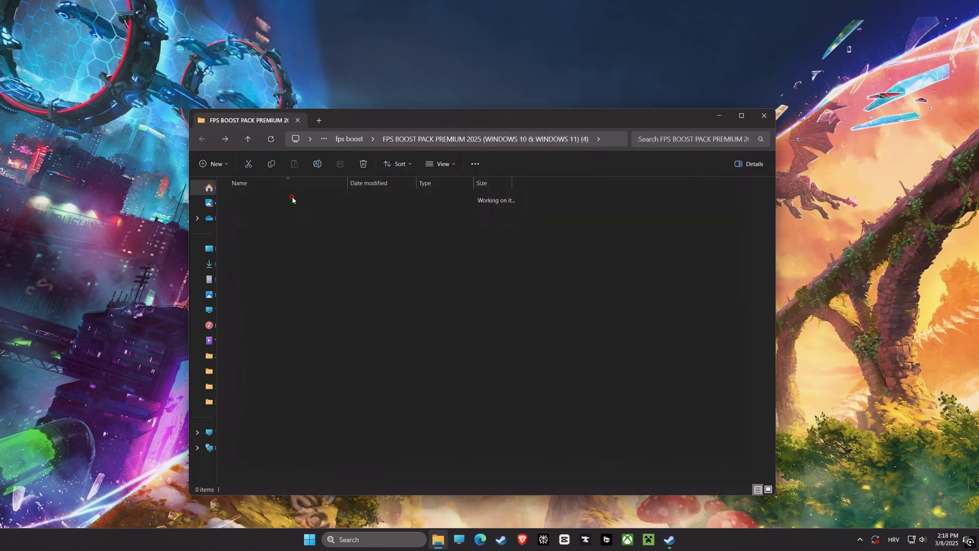
pyautogui.doubleClick(256, 213)
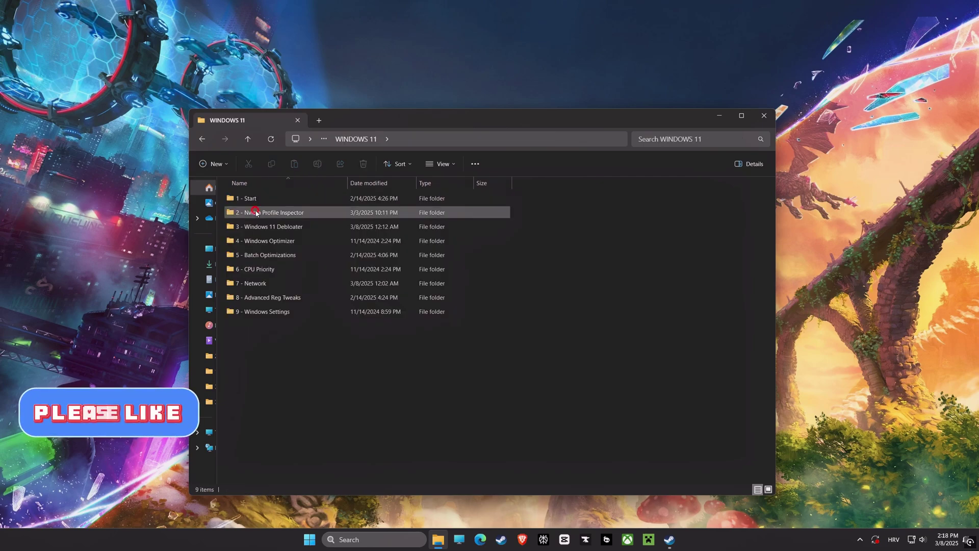
pyautogui.click(249, 202)
pyautogui.doubleClick(250, 201)
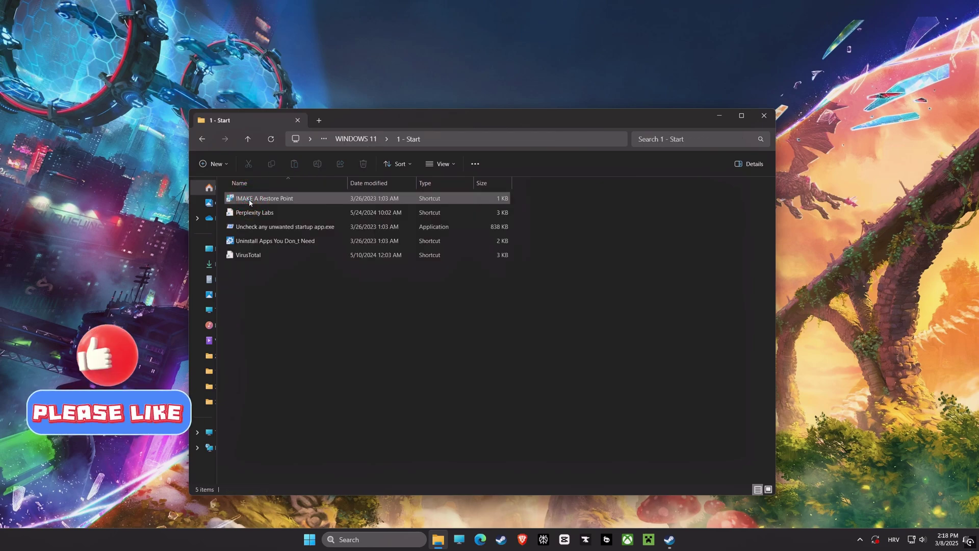
# Create a restore point named 'optimization' with Local Disk (D:) selected
pyautogui.doubleClick(257, 199)
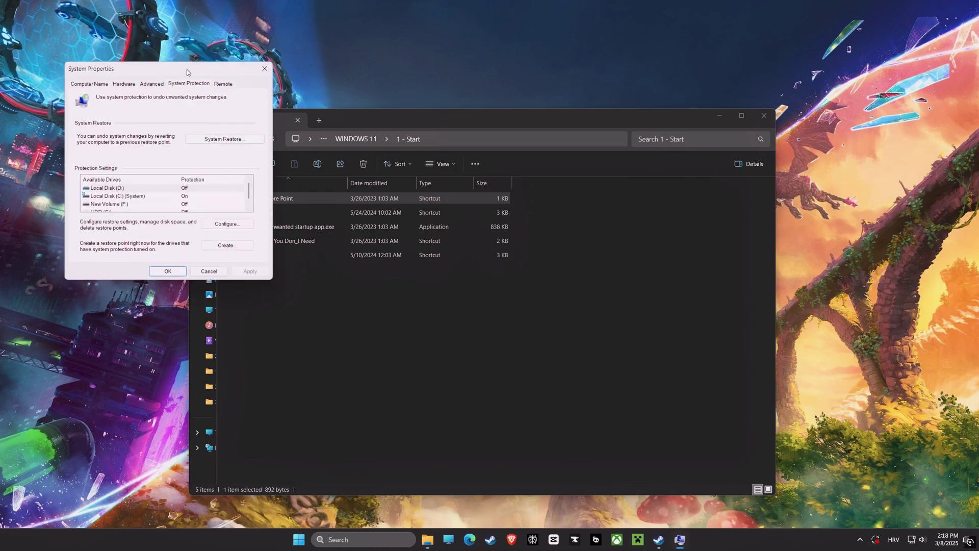
pyautogui.moveTo(187, 70); pyautogui.dragTo(523, 157)
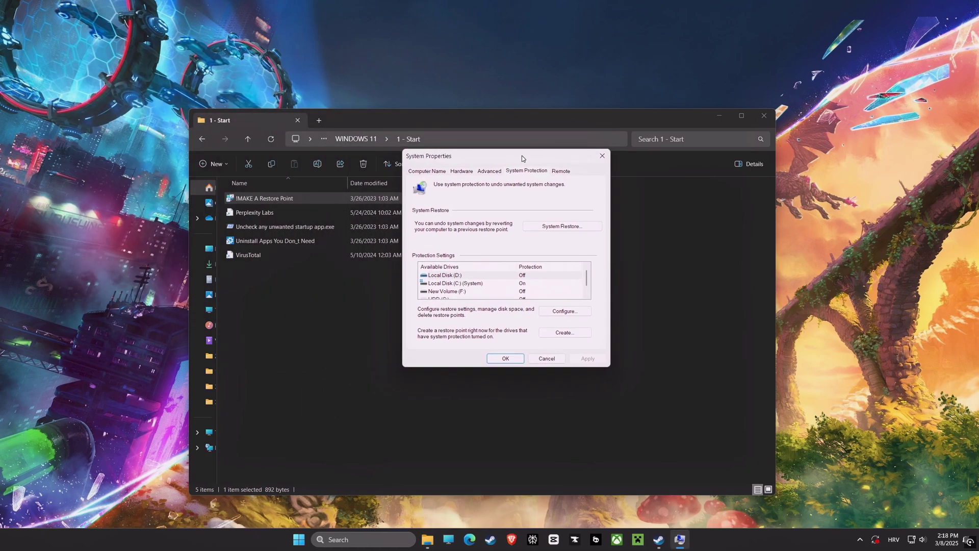
pyautogui.click(487, 278)
pyautogui.click(540, 332)
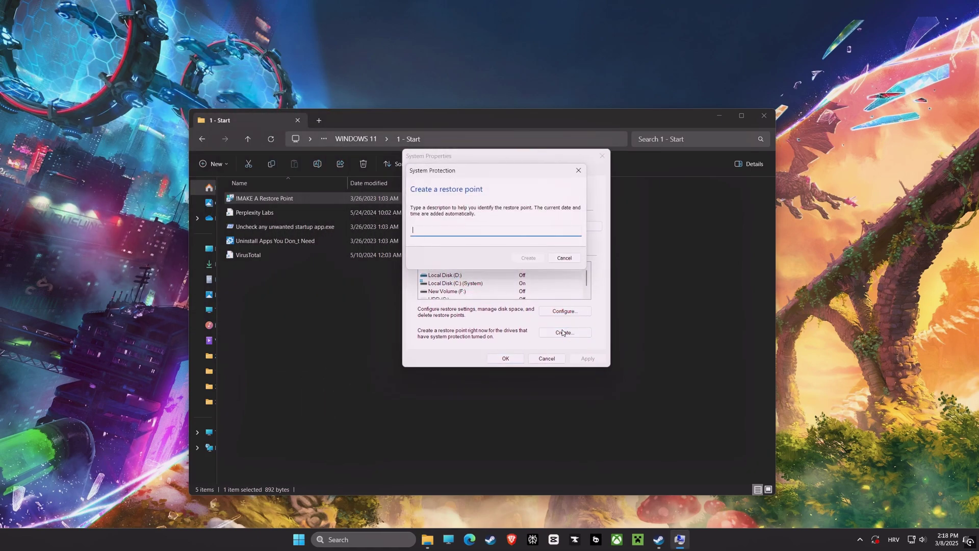
pyautogui.write('opti')
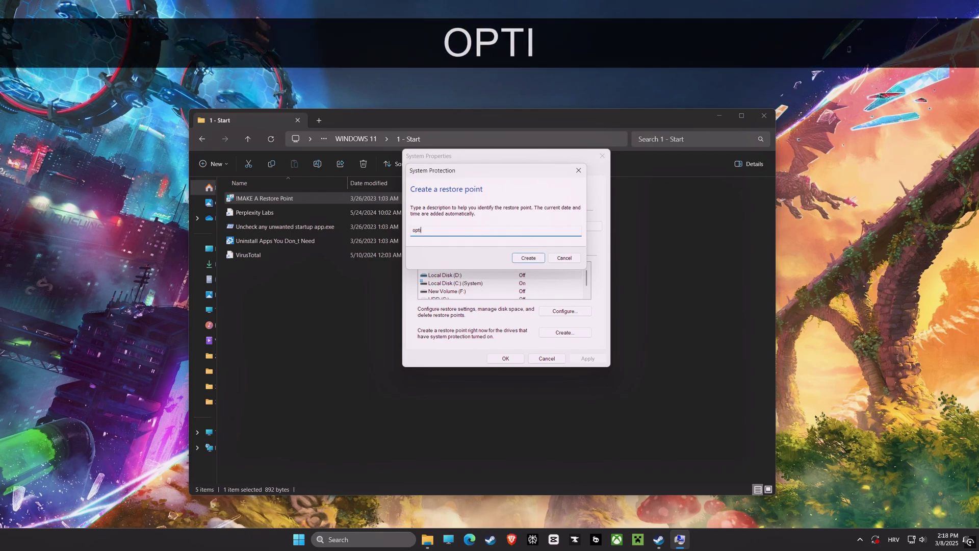
pyautogui.write('mization')
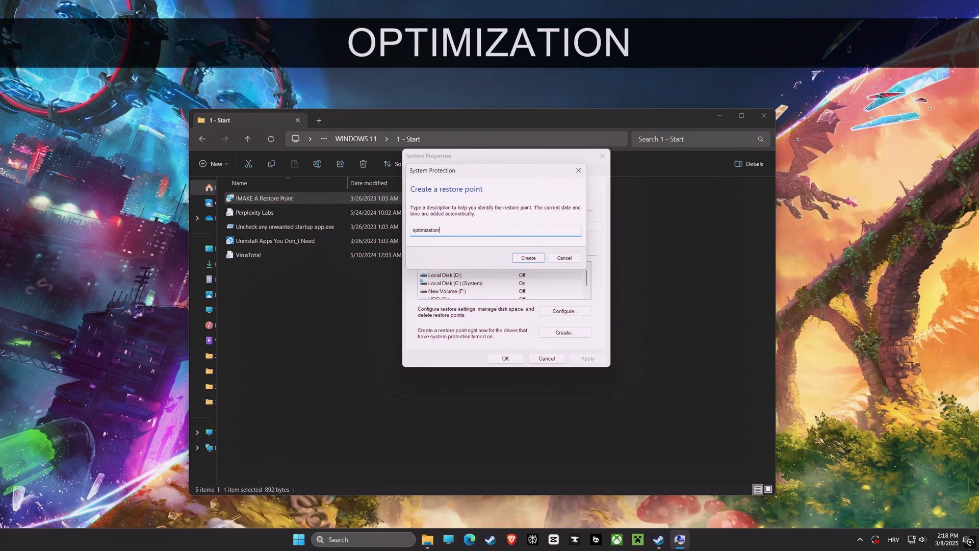
pyautogui.click(528, 258)
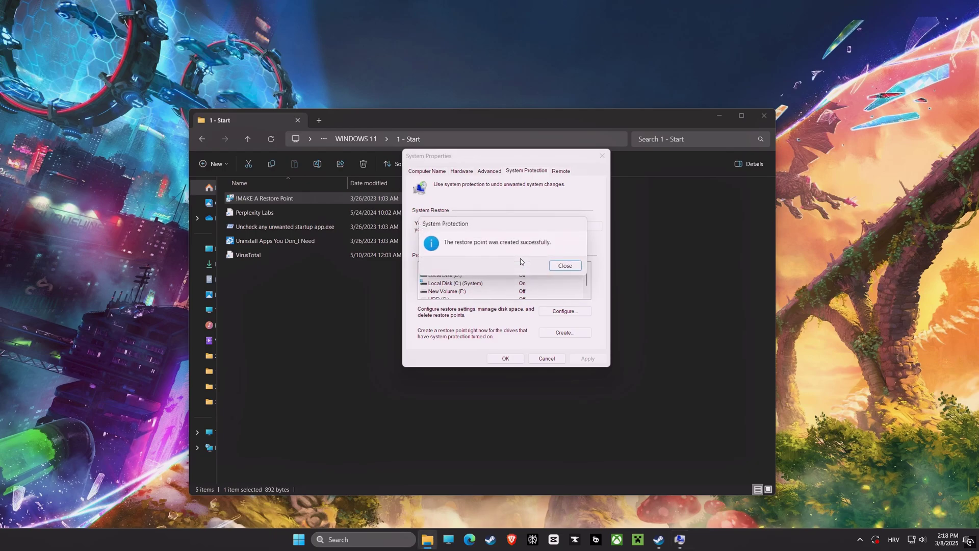
pyautogui.click(565, 265)
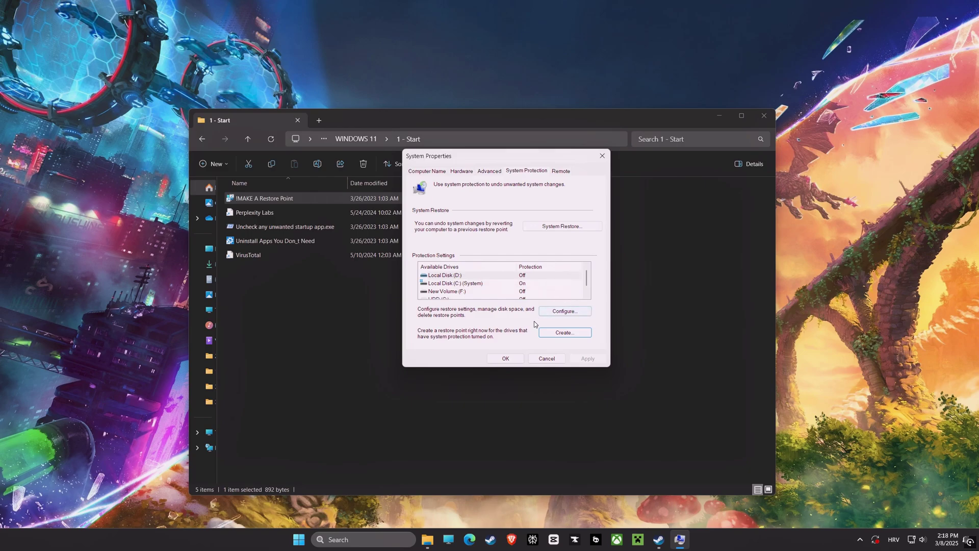
# Open the System Restore wizard and close it again
pyautogui.click(540, 226)
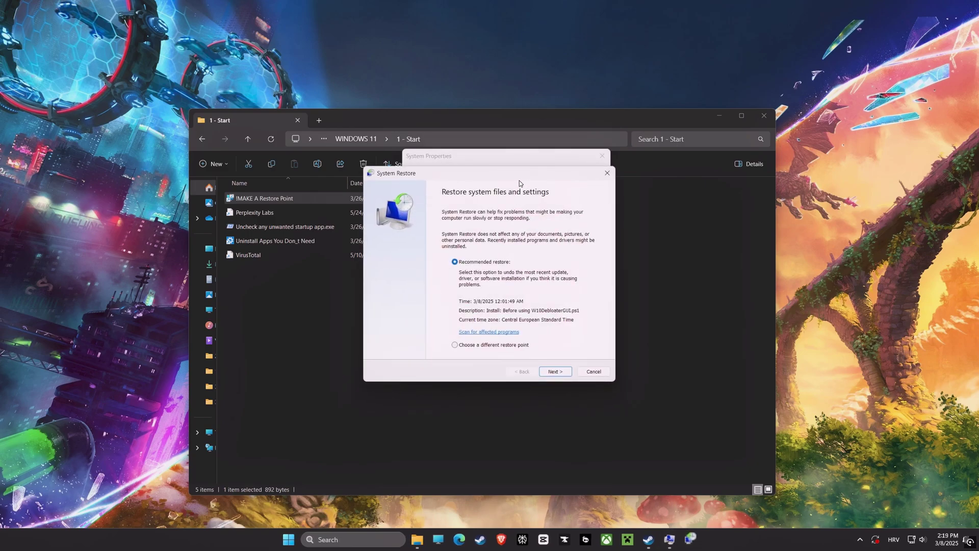
pyautogui.moveTo(512, 168); pyautogui.dragTo(260, 161)
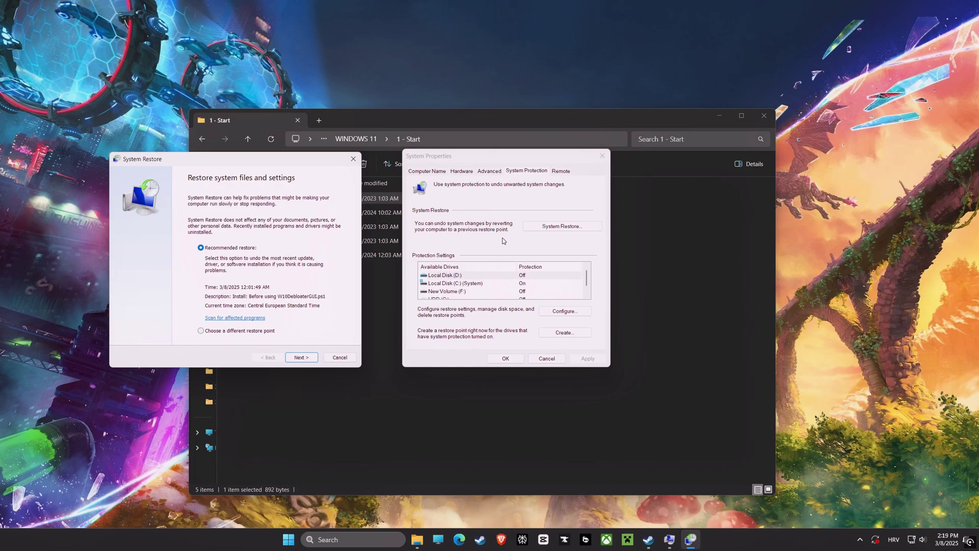
pyautogui.click(352, 158)
# Close System Properties, launch Autoruns, and disable Adobe ARM and MicrosoftEdgeAutoLaunch
pyautogui.click(602, 157)
pyautogui.doubleClick(262, 226)
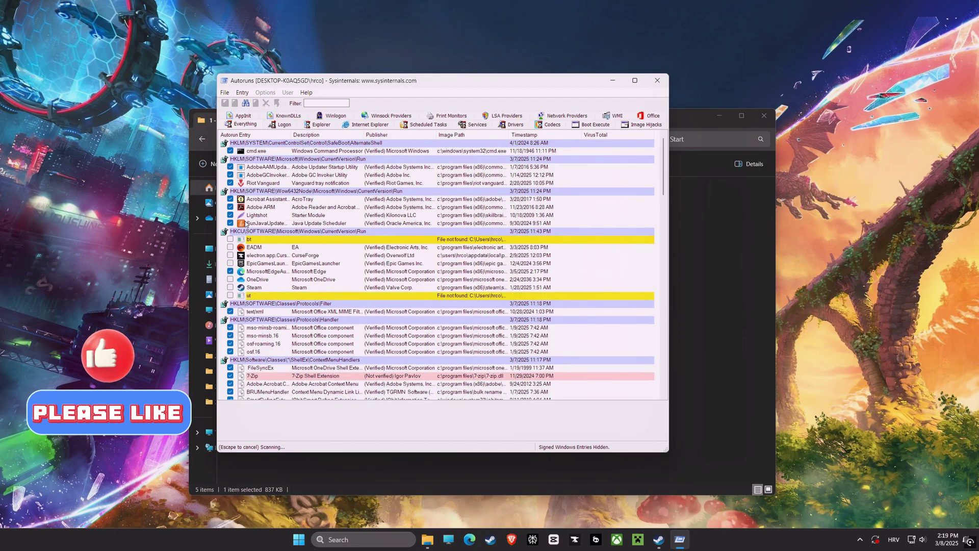
pyautogui.click(230, 207)
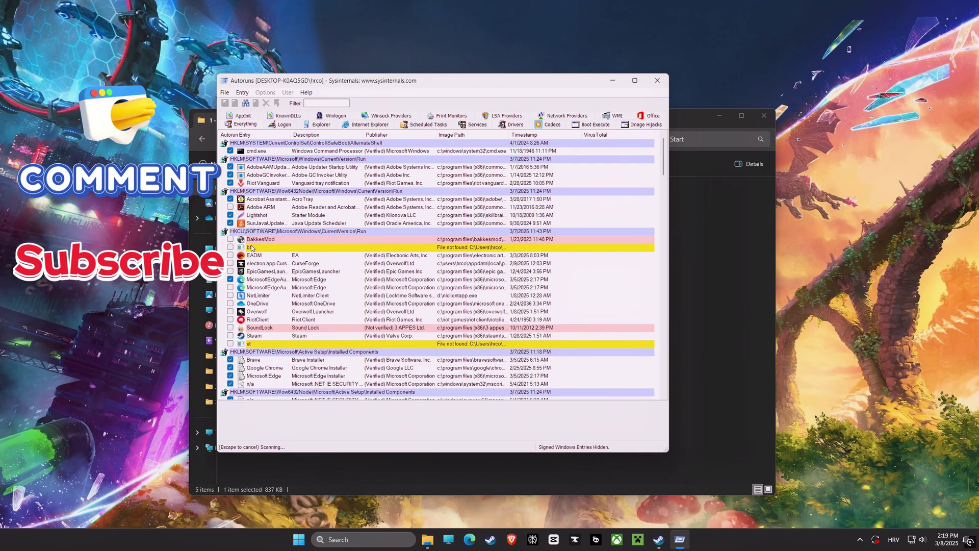
pyautogui.click(230, 279)
# Disable the Brave, Chrome and Edge Active Setup entries plus AdobeAAMUpdater and AdobeGCInvoker
pyautogui.scroll(-1, 294, 298)
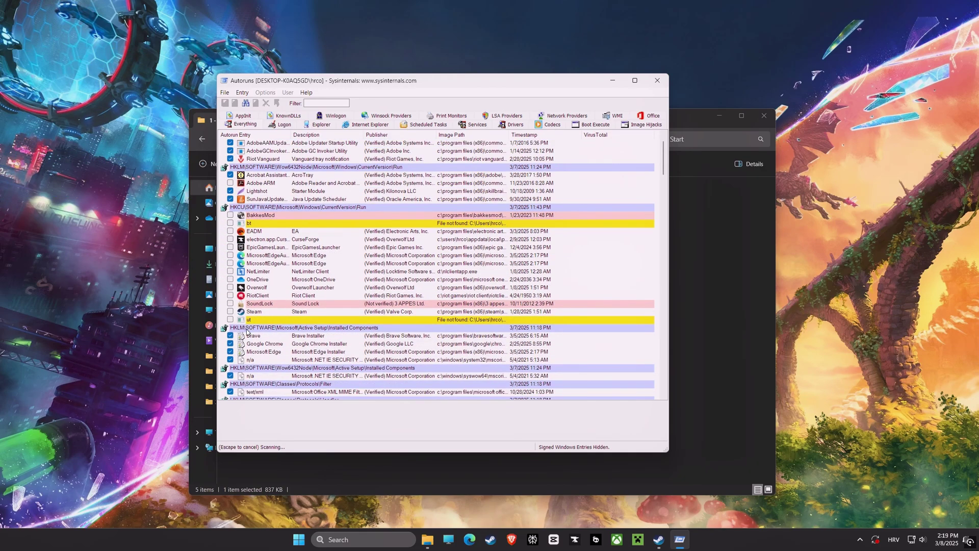
pyautogui.click(230, 335)
pyautogui.click(229, 343)
pyautogui.click(230, 352)
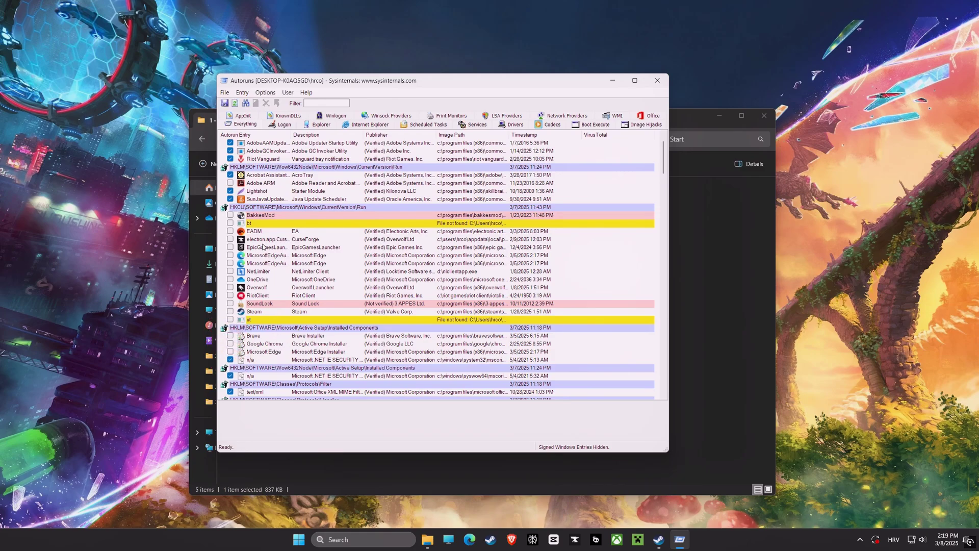
pyautogui.scroll(1, 264, 247)
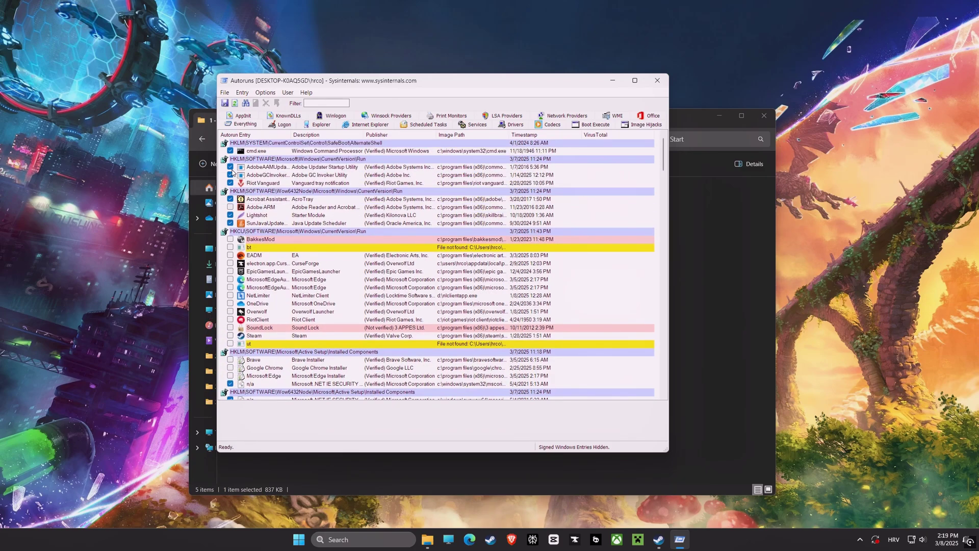
pyautogui.click(230, 167)
pyautogui.click(230, 175)
pyautogui.click(656, 81)
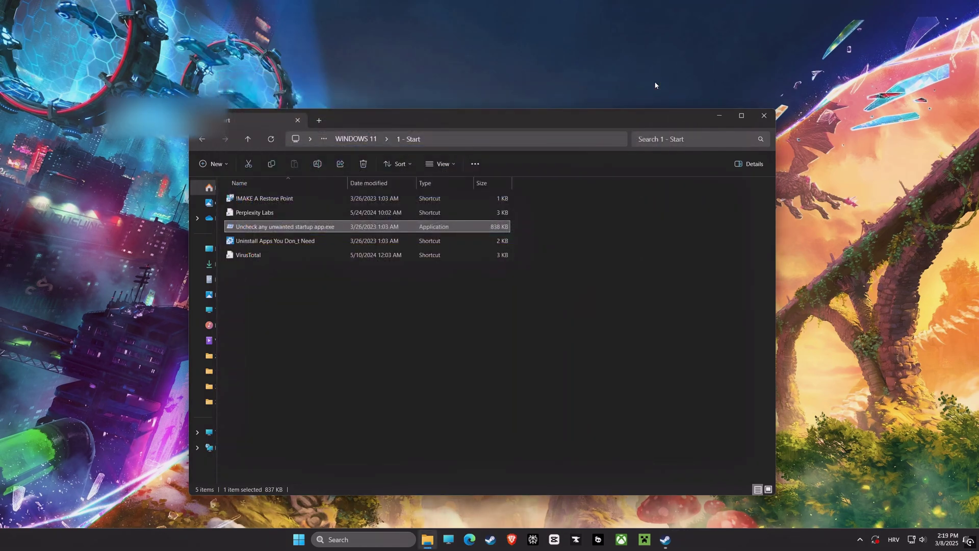
pyautogui.doubleClick(283, 240)
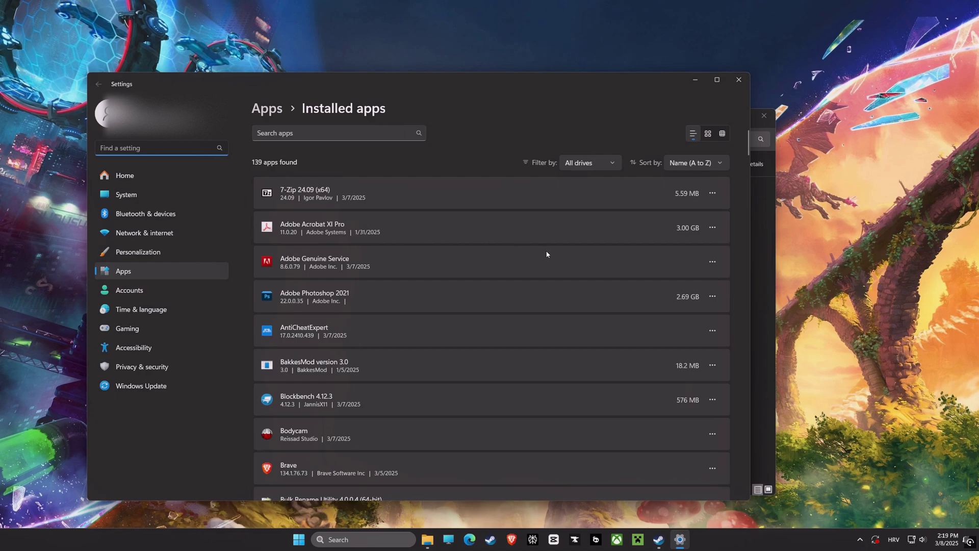
pyautogui.click(711, 297)
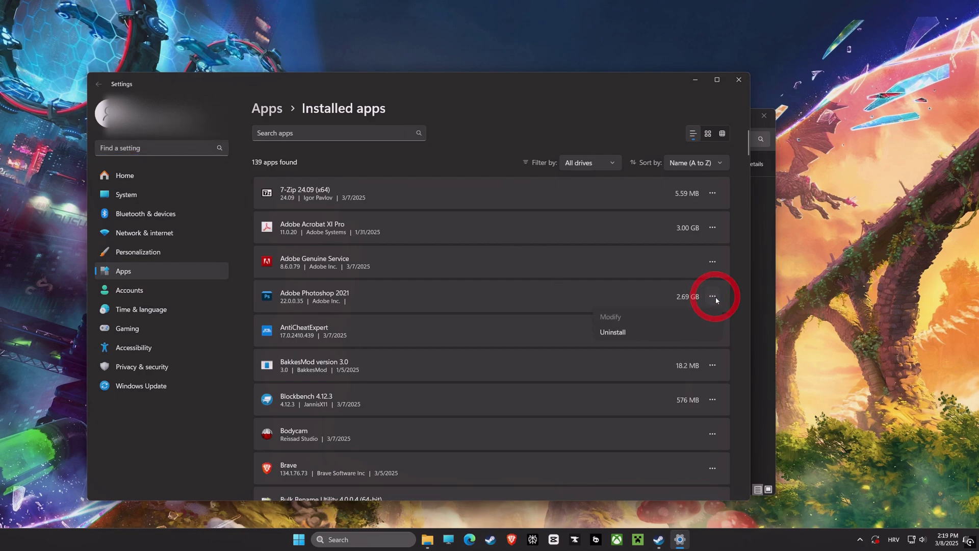
pyautogui.click(736, 85)
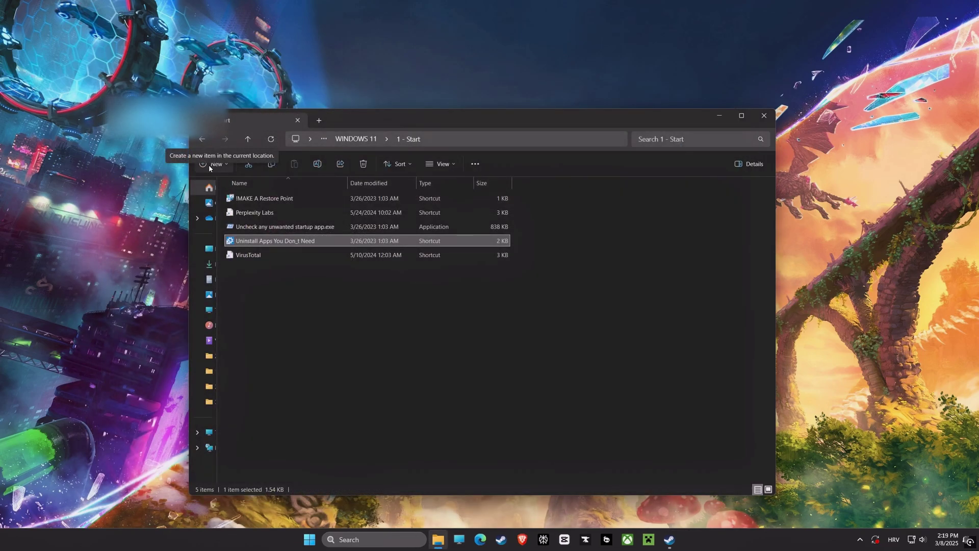
# Launch Profile Inspector from 2 - Nvidia Profile Inspector, import !ABDO Free Settings V2.nip, then close it
pyautogui.click(202, 139)
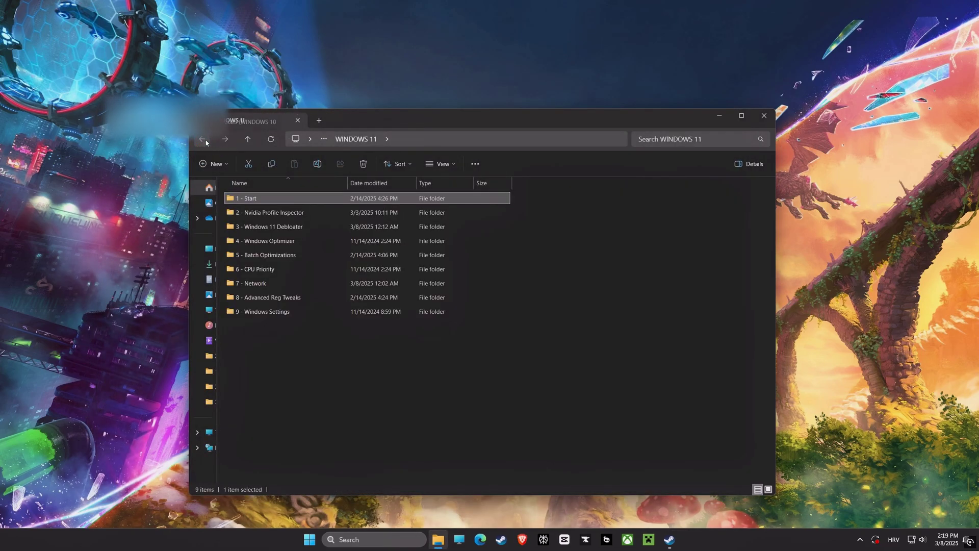
pyautogui.doubleClick(274, 213)
pyautogui.doubleClick(262, 212)
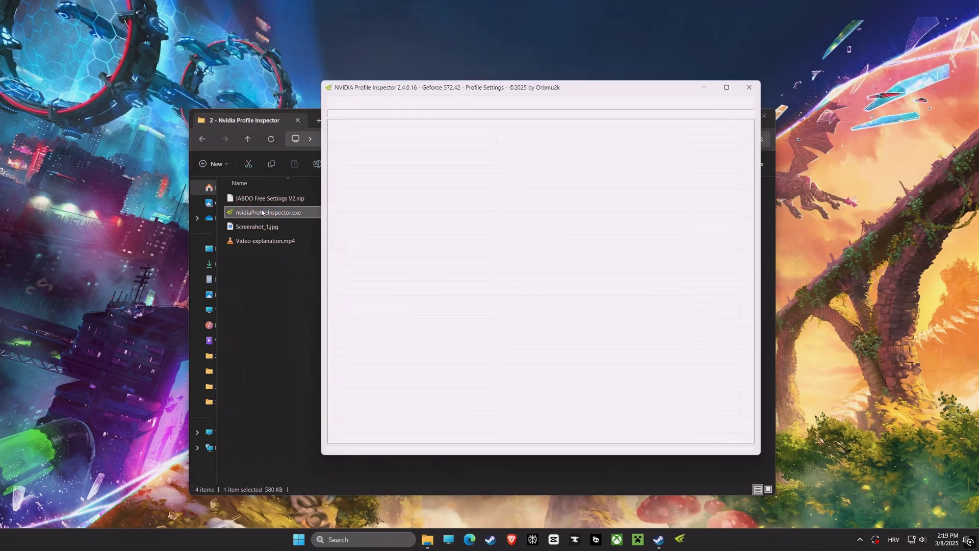
pyautogui.moveTo(485, 90); pyautogui.dragTo(581, 128)
pyautogui.moveTo(270, 198); pyautogui.dragTo(557, 259)
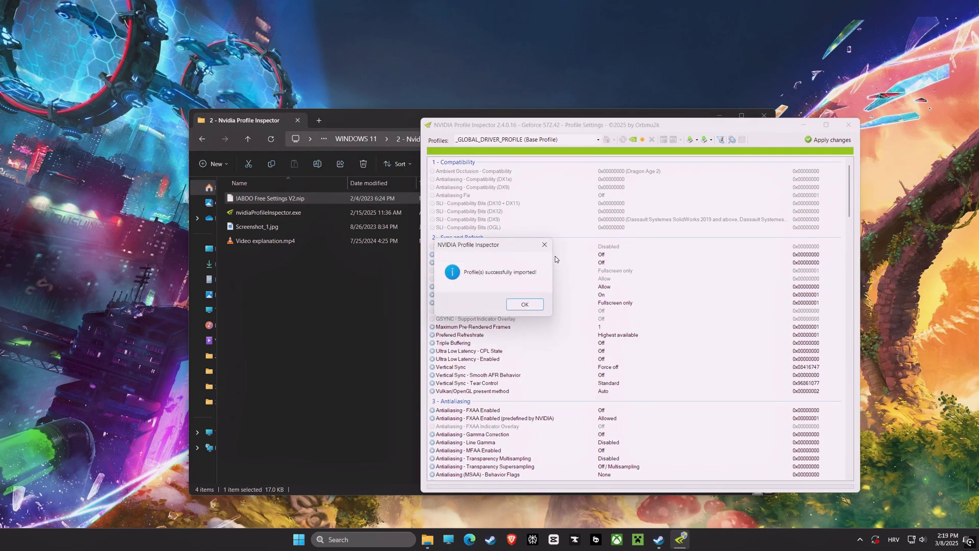
pyautogui.click(526, 304)
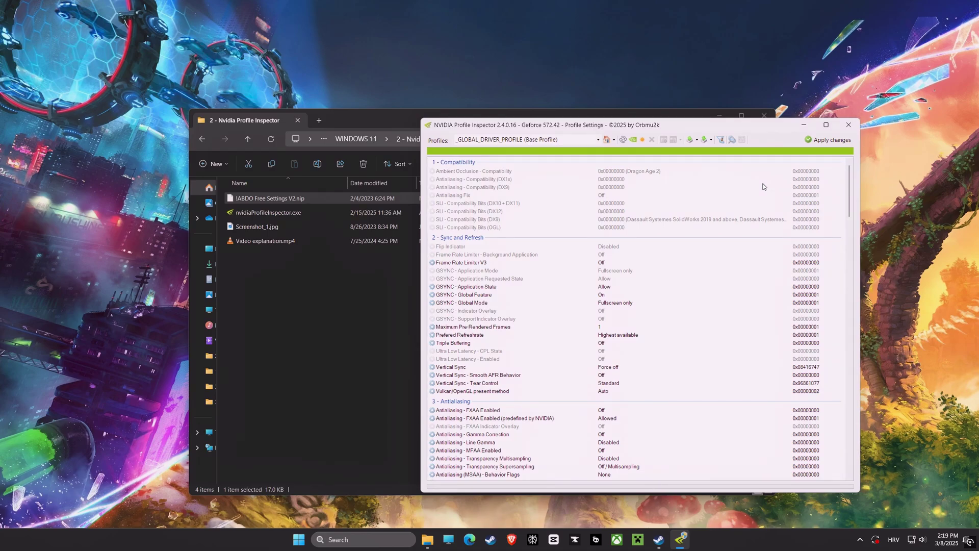
pyautogui.click(848, 124)
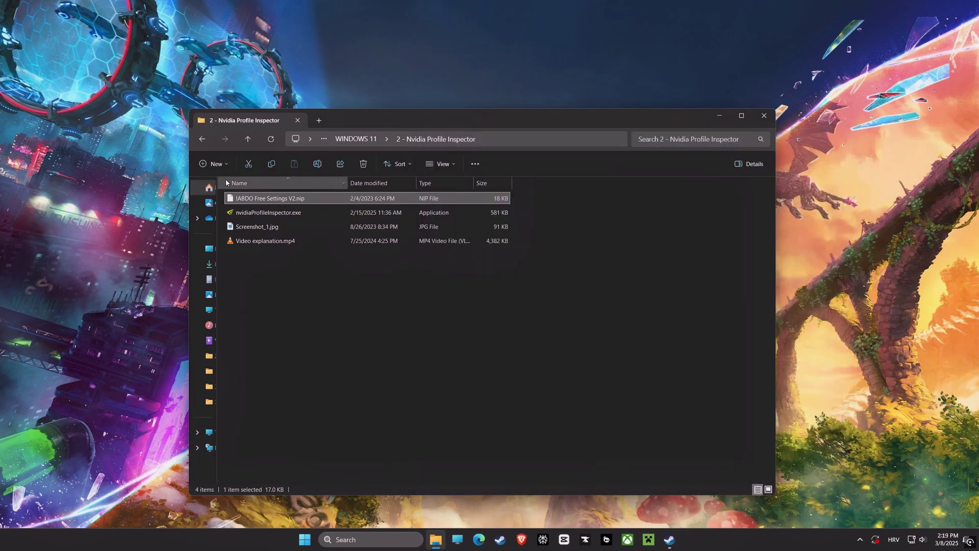
# Run Win11Debloat.ps1 from the Win11Debloat-master folder with PowerShell
pyautogui.click(202, 139)
pyautogui.doubleClick(258, 224)
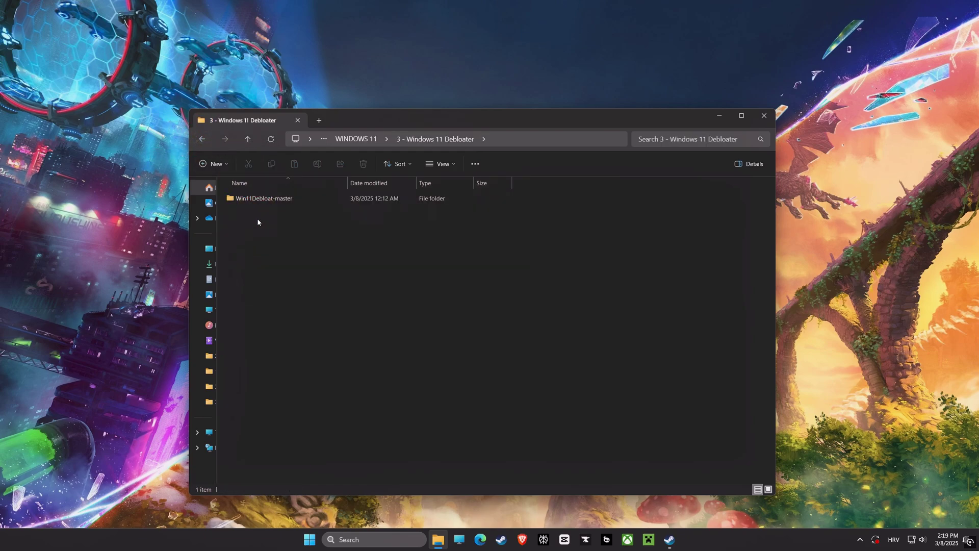
pyautogui.doubleClick(257, 199)
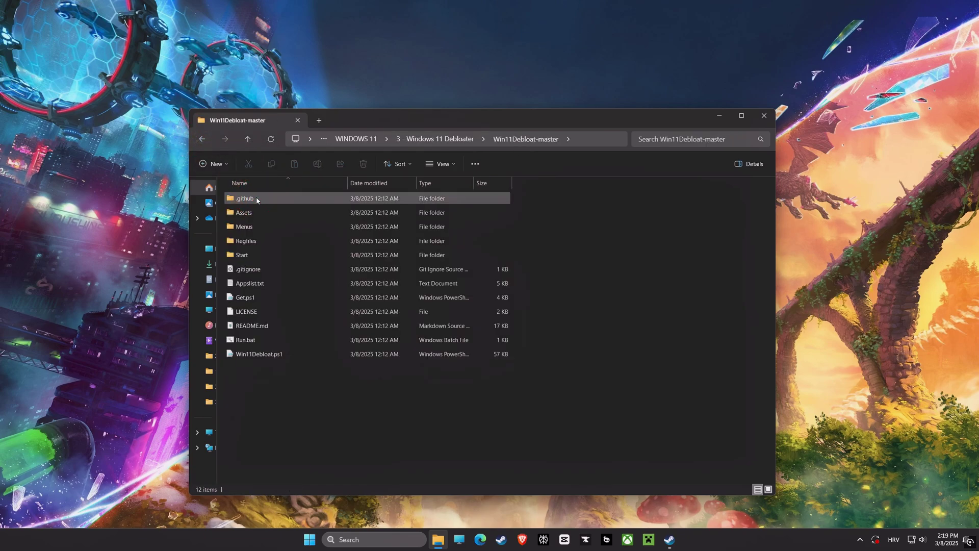
pyautogui.click(254, 356)
pyautogui.rightClick(247, 359)
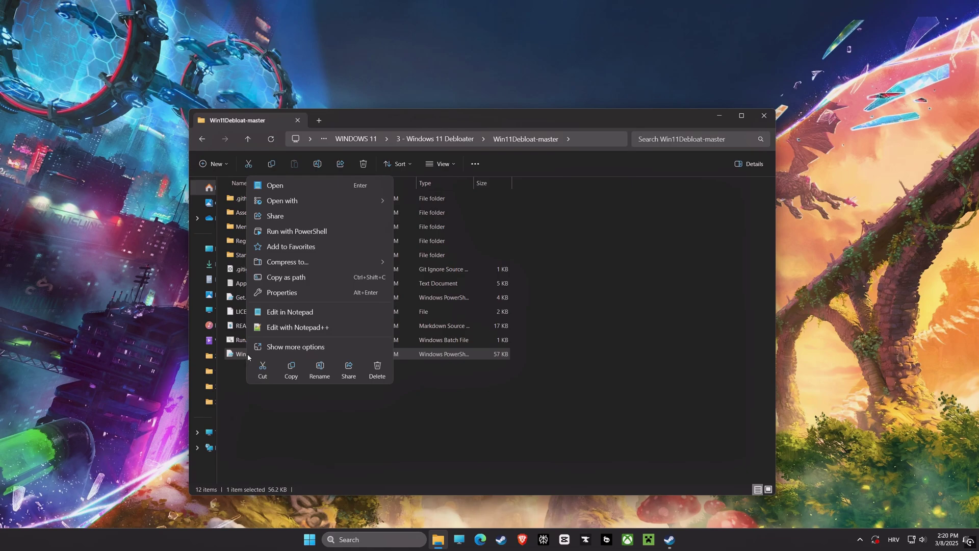
pyautogui.click(303, 232)
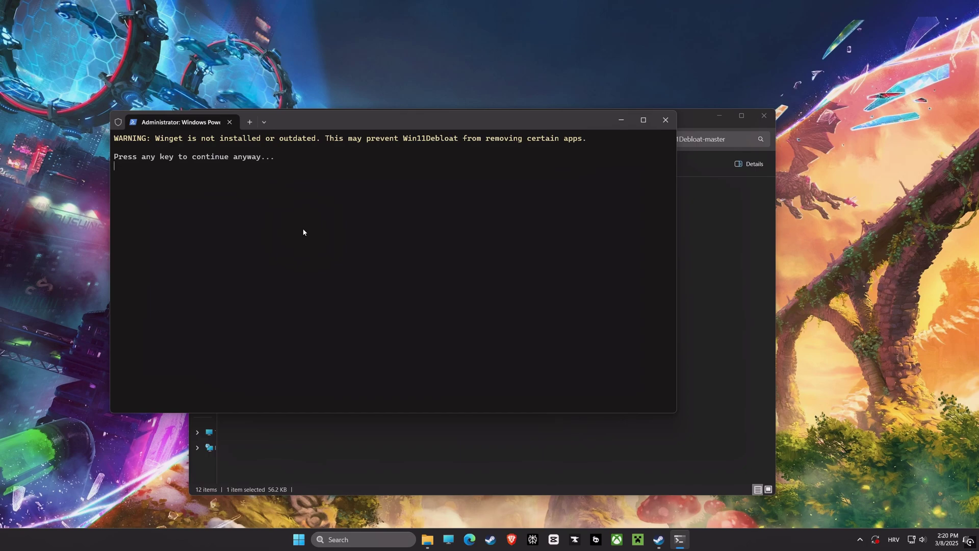
# Get past the Winget warning and start option 1, Default Mode
pyautogui.press('Return')
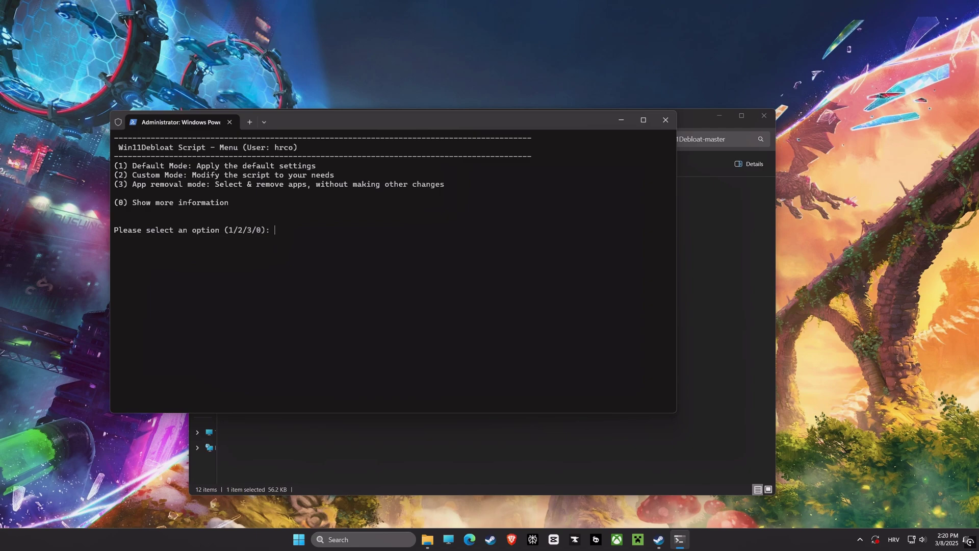
pyautogui.write('1')
pyautogui.press('Return')
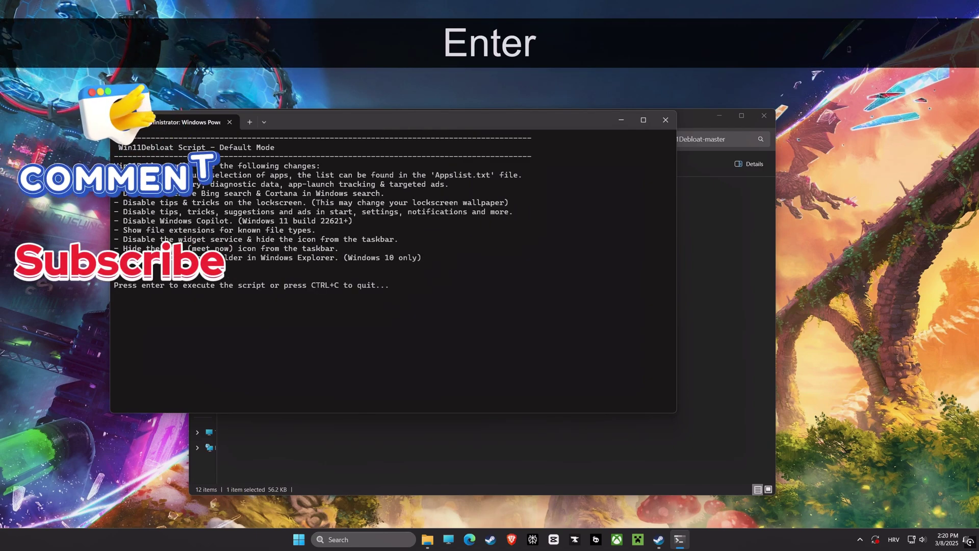
pyautogui.press('Return')
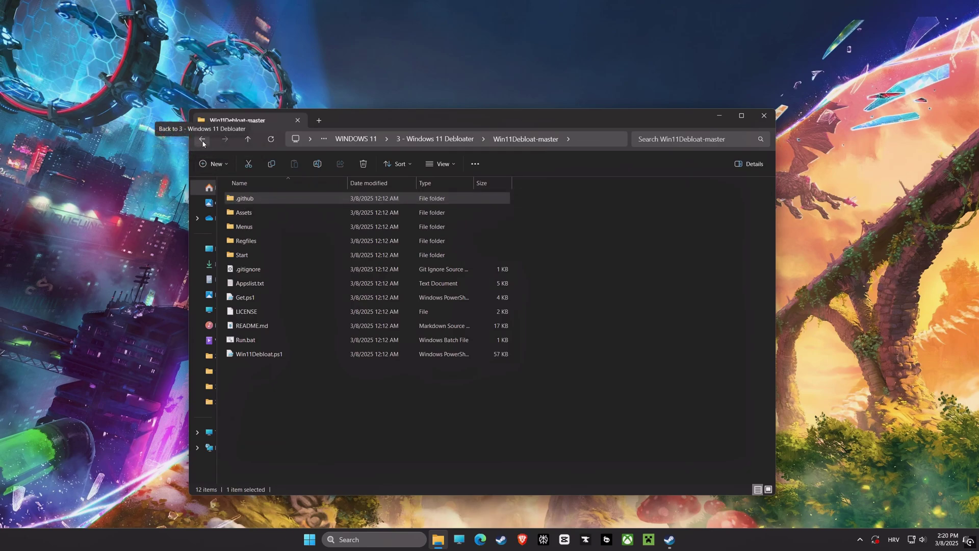
# Start Optimizer-16.6 from the 4 - Windows Optimizer folder and bring up its Windows 11 tweaks
pyautogui.click(202, 140)
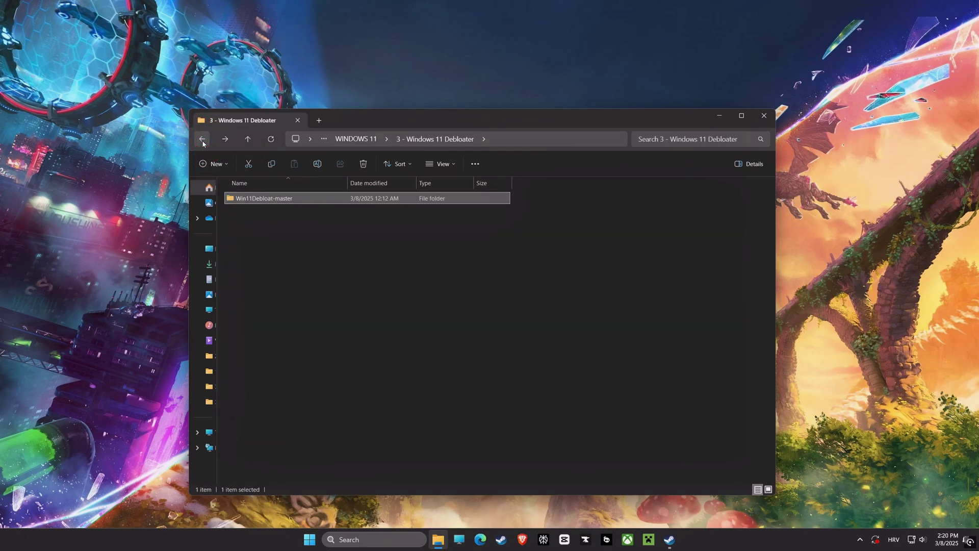
pyautogui.click(202, 140)
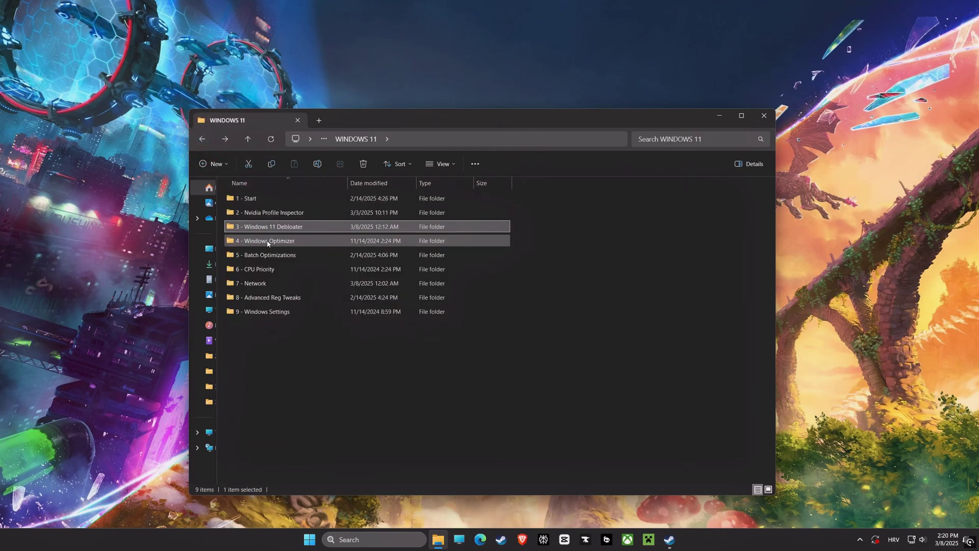
pyautogui.doubleClick(267, 240)
pyautogui.click(247, 207)
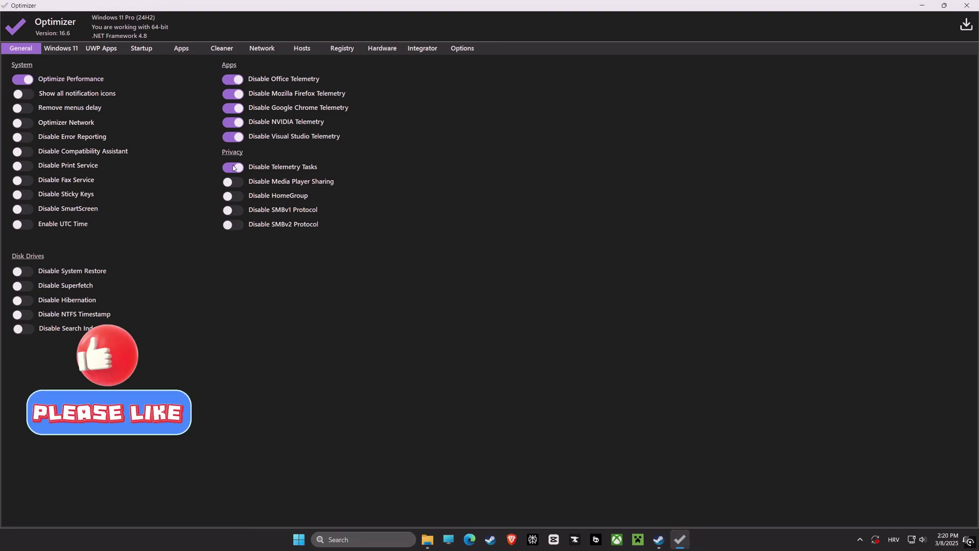
pyautogui.click(69, 49)
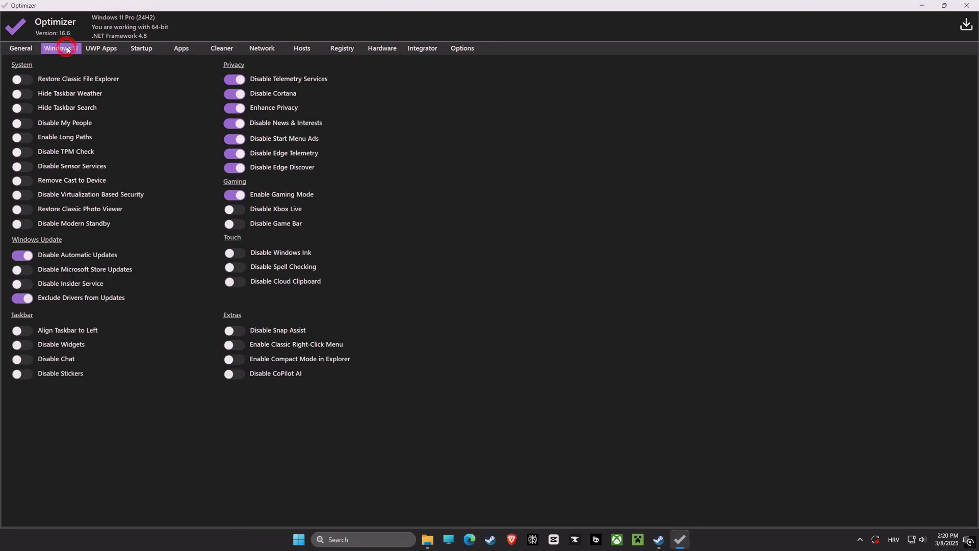